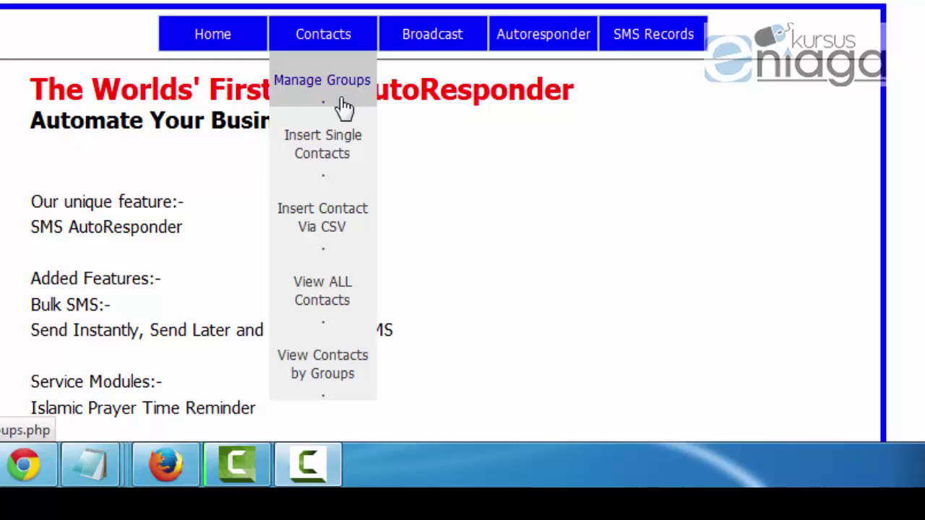
# Step: Bring up the tutorial notes and highlight step 5 about creating a group
pyautogui.moveTo(91, 465)
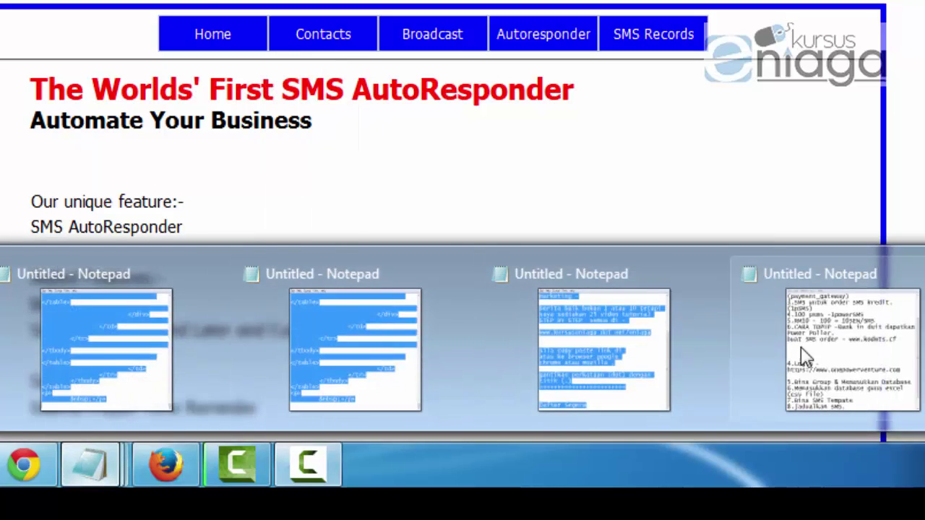
pyautogui.click(806, 357)
pyautogui.scroll(-1, 282, 206)
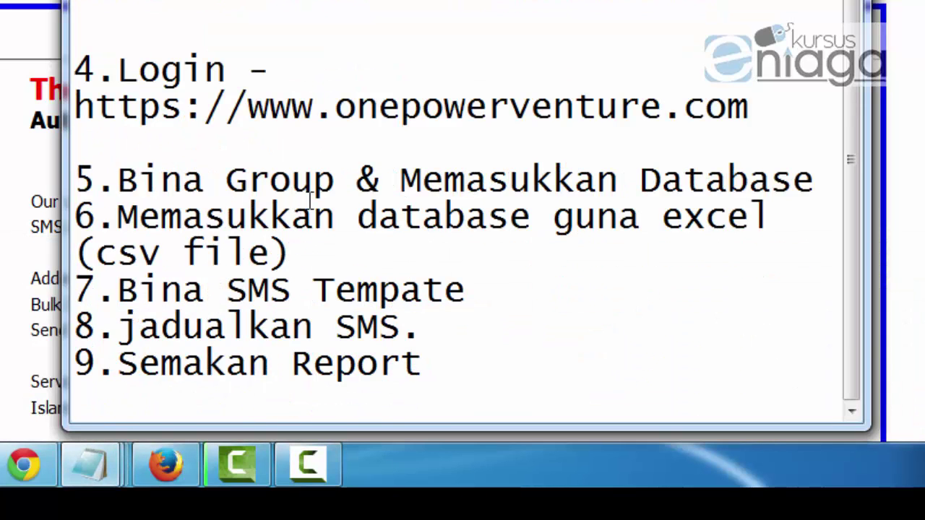
pyautogui.moveTo(160, 181); pyautogui.dragTo(315, 181)
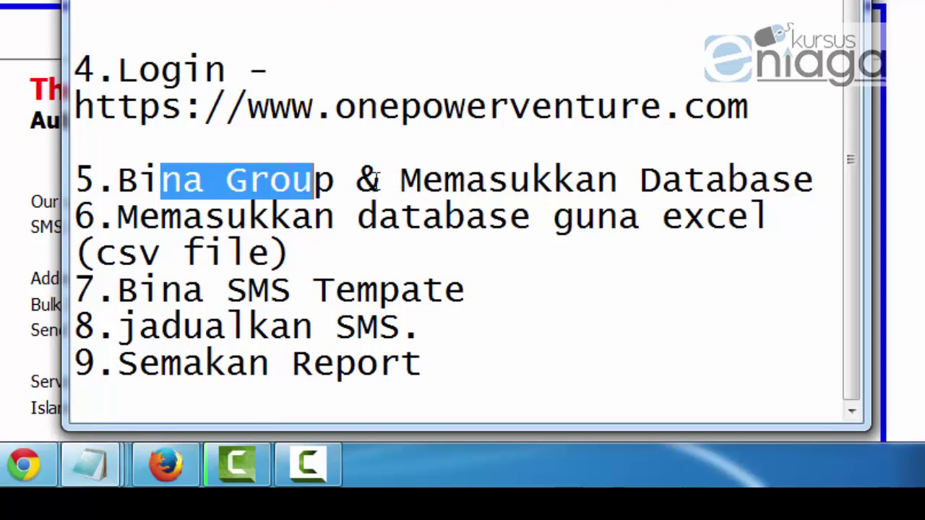
pyautogui.moveTo(376, 181); pyautogui.dragTo(424, 181)
pyautogui.click(285, 158)
pyautogui.moveTo(119, 179); pyautogui.dragTo(820, 185)
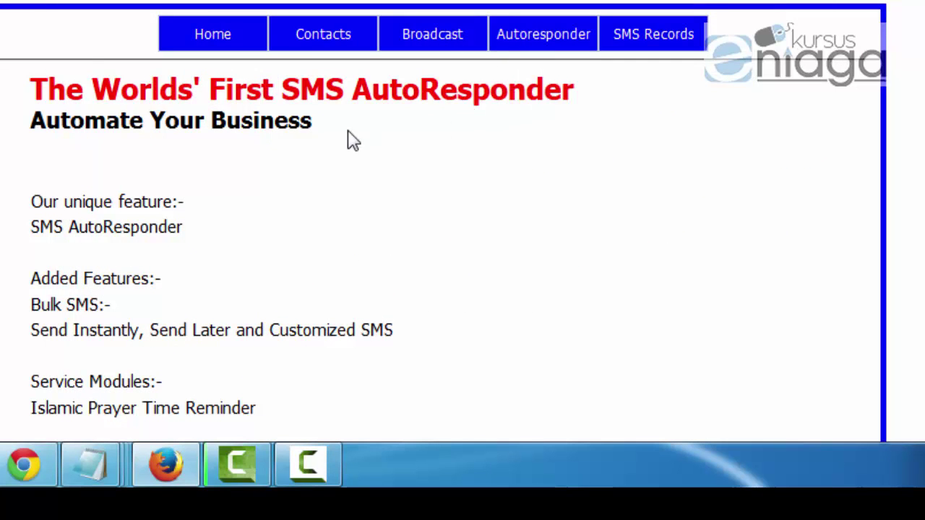
pyautogui.moveTo(331, 46)
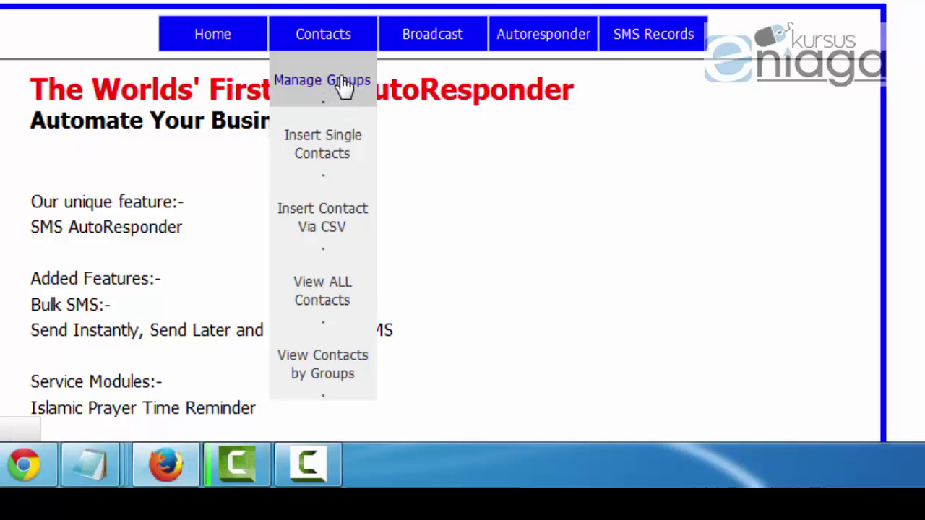
# Step: Go to Contacts > Manage Groups and expand the Create Group form
pyautogui.click(343, 101)
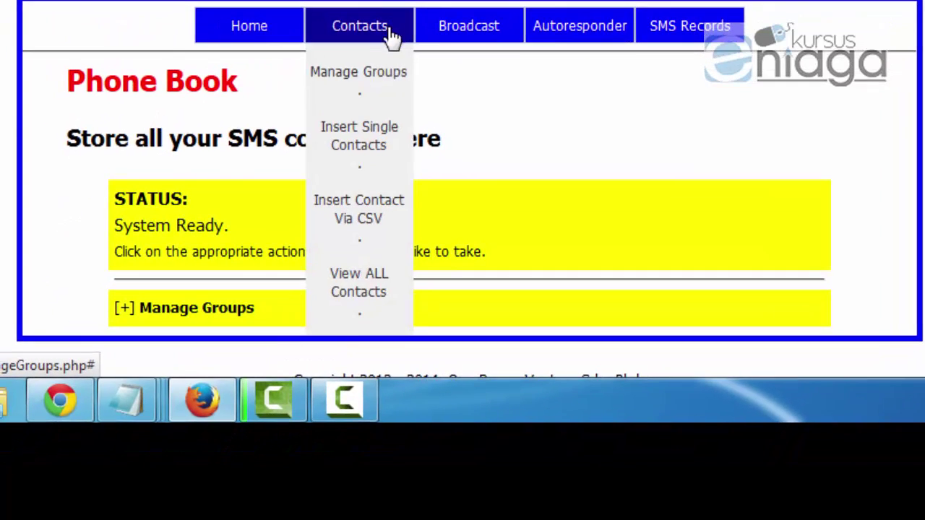
pyautogui.scroll(-1, 389, 65)
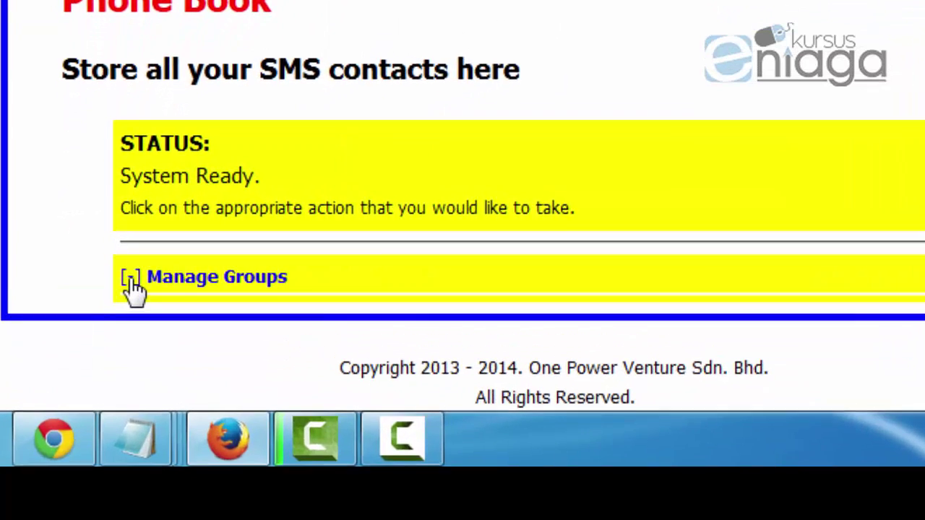
pyautogui.click(133, 280)
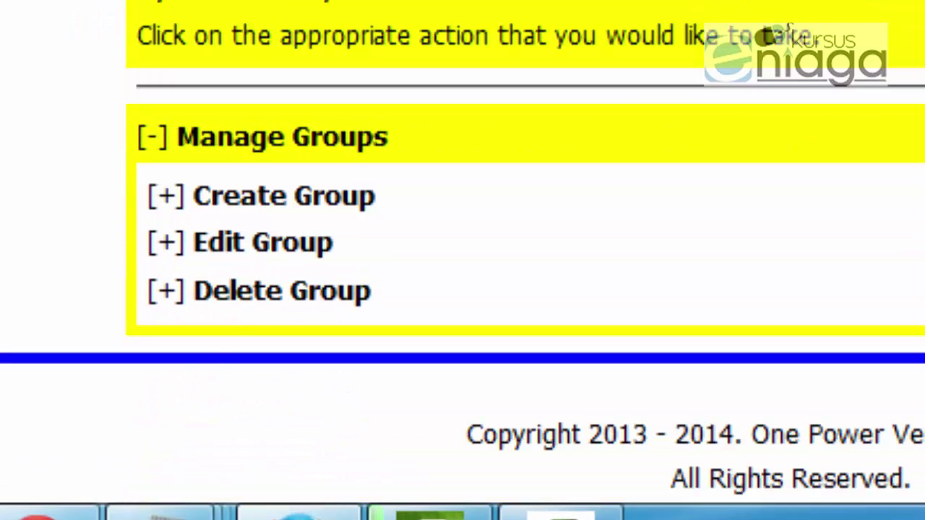
pyautogui.click(286, 202)
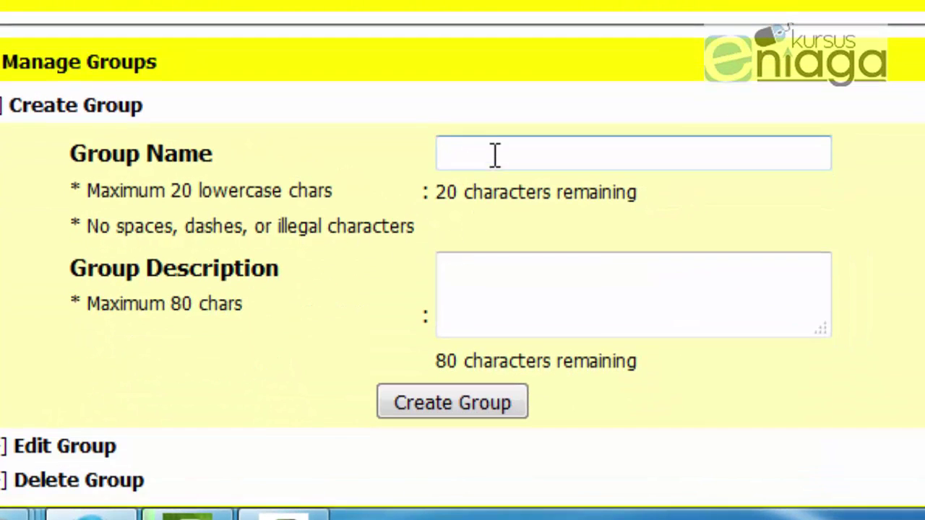
# Step: Create the group 'Eniaga' with the description 'peserta'
pyautogui.click(491, 152)
pyautogui.write('ENIA')
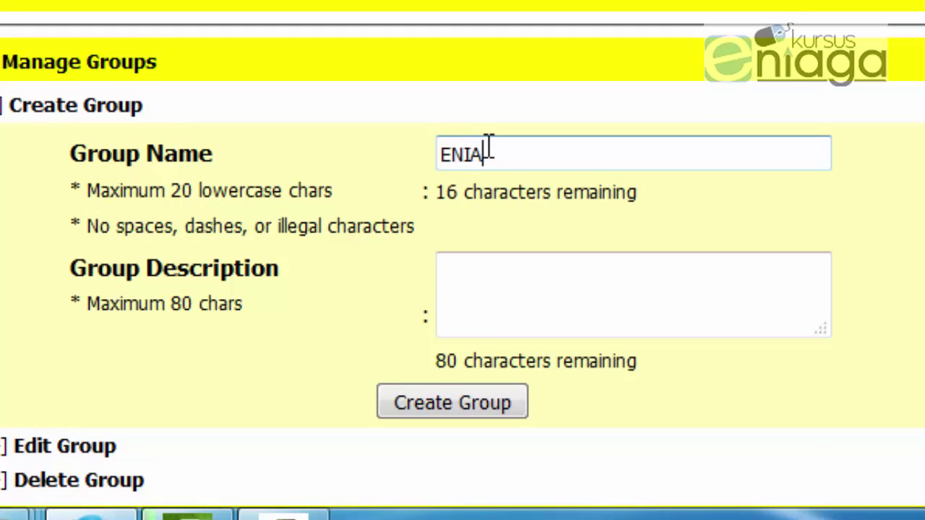
pyautogui.press('BackSpace')
pyautogui.press('BackSpace')
pyautogui.press('BackSpace')
pyautogui.write('niaga')
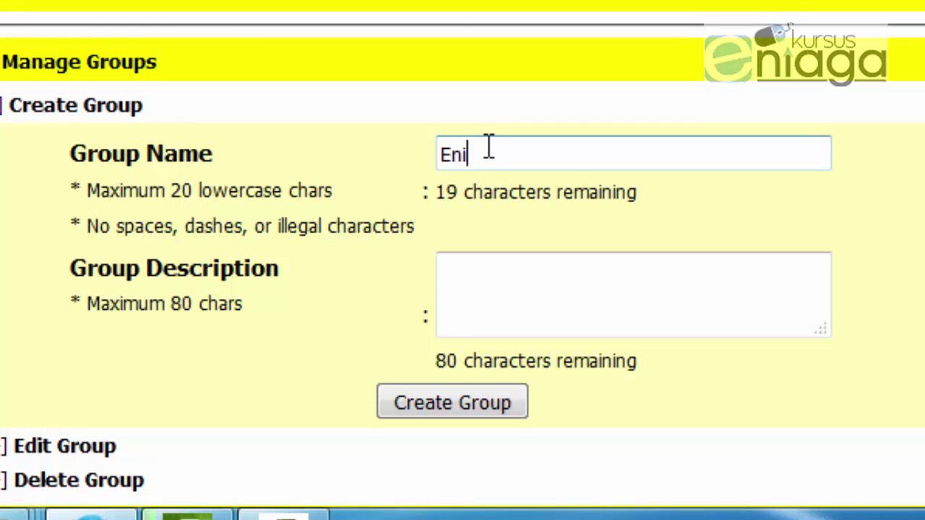
pyautogui.click(581, 282)
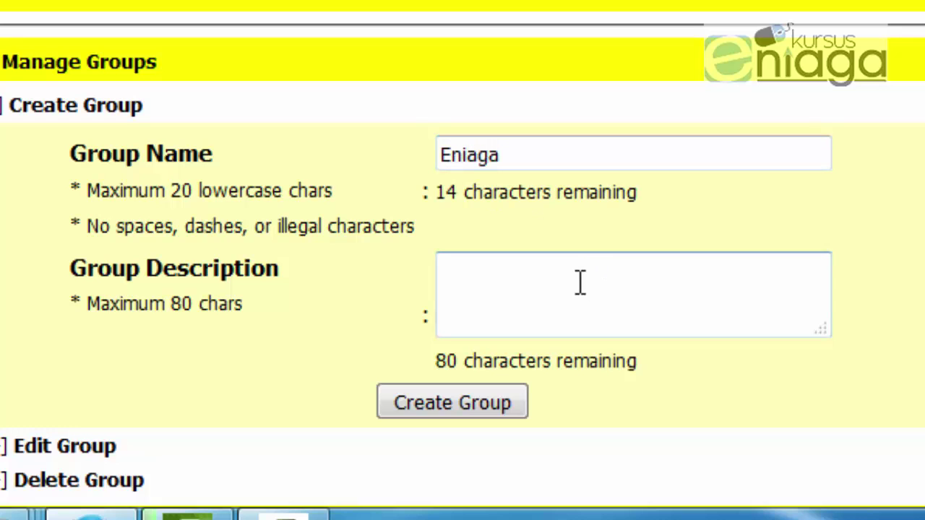
pyautogui.write('peserta')
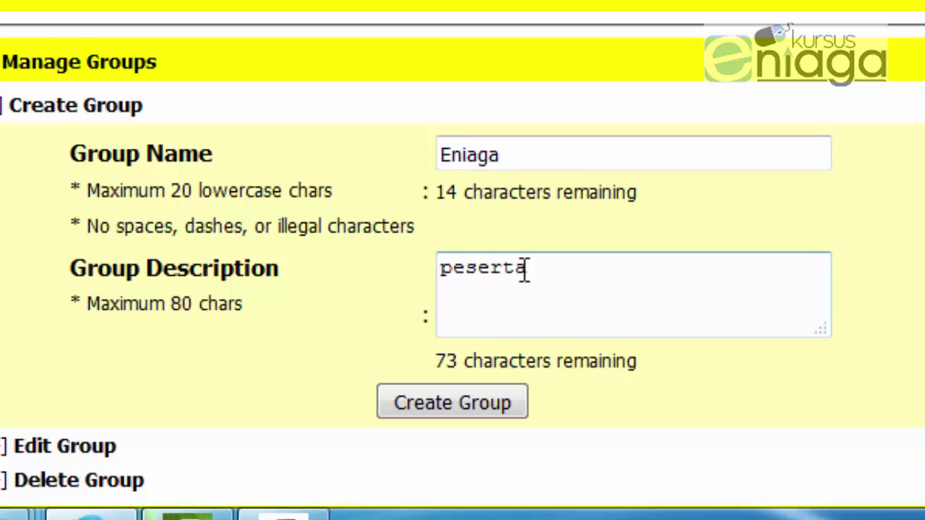
pyautogui.scroll(-3, 517, 289)
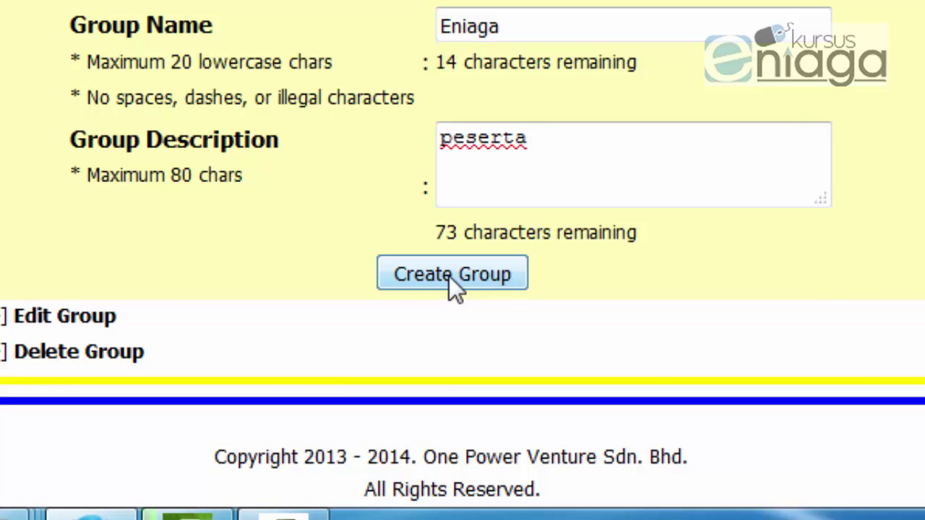
pyautogui.click(450, 276)
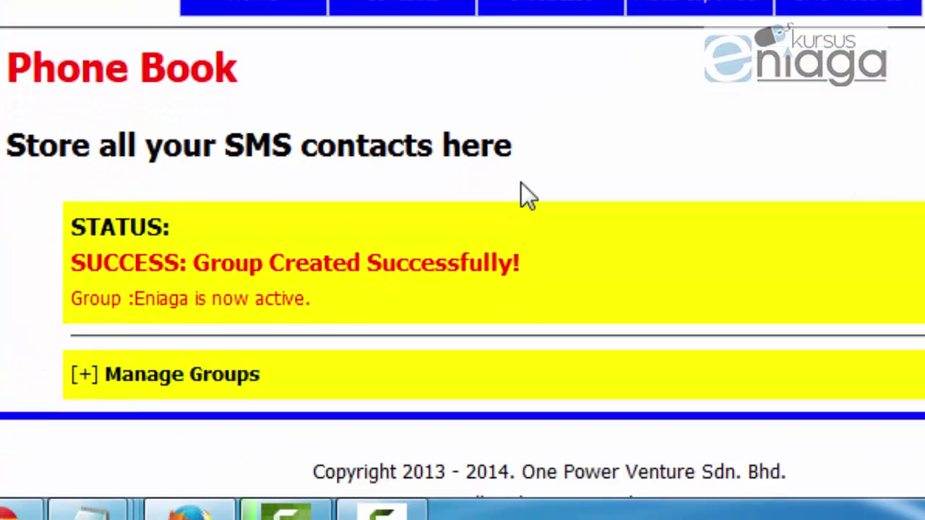
# Step: Highlight the group-created success message to confirm it
pyautogui.scroll(-1, 181, 209)
pyautogui.moveTo(82, 239); pyautogui.dragTo(553, 247)
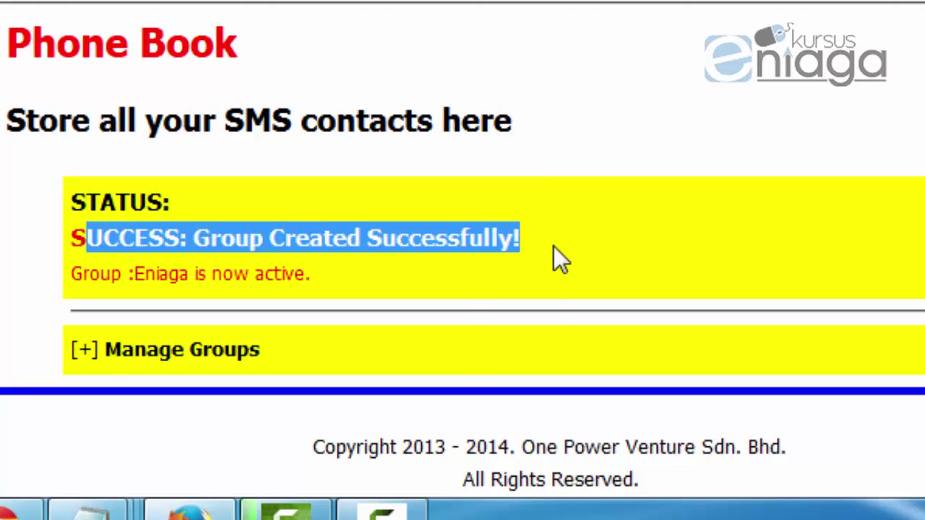
pyautogui.click(554, 247)
# Step: Open Insert Single Contacts and tick the Eniaga group
pyautogui.moveTo(412, 10)
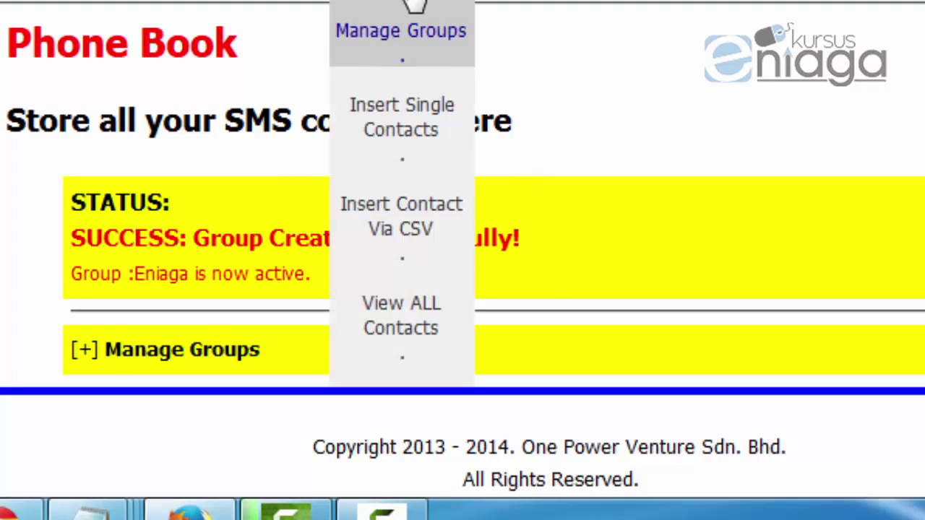
pyautogui.click(399, 145)
pyautogui.scroll(-10, 488, 156)
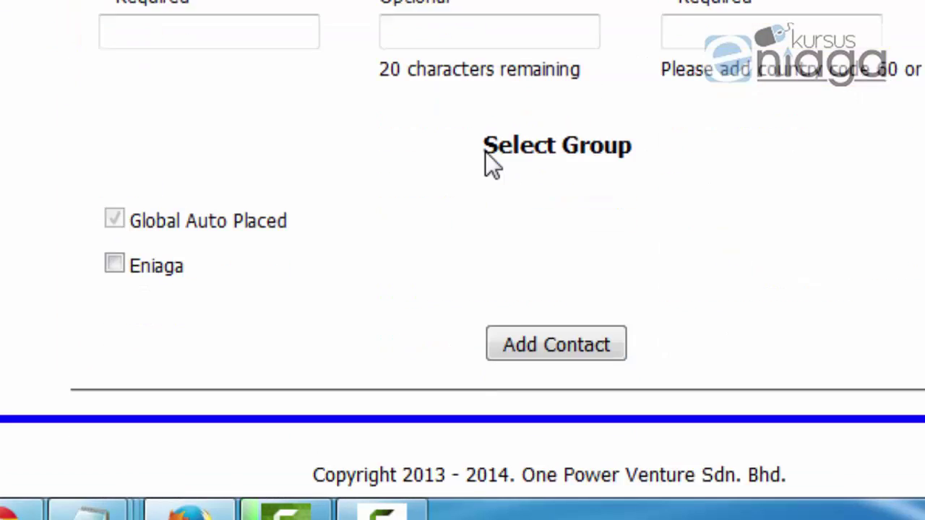
pyautogui.scroll(-1, 485, 151)
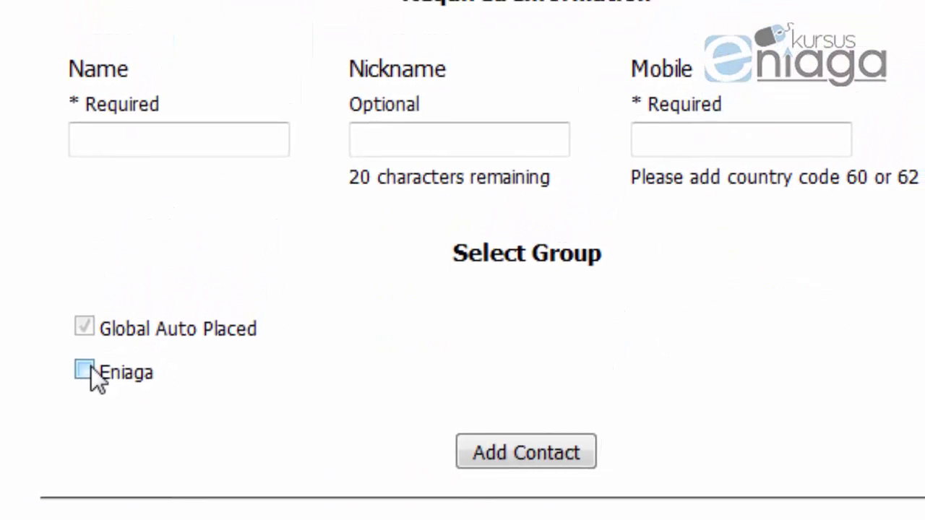
pyautogui.click(115, 232)
# Step: Enter the contact's name, nickname and mobile number, then add the contact
pyautogui.click(126, 178)
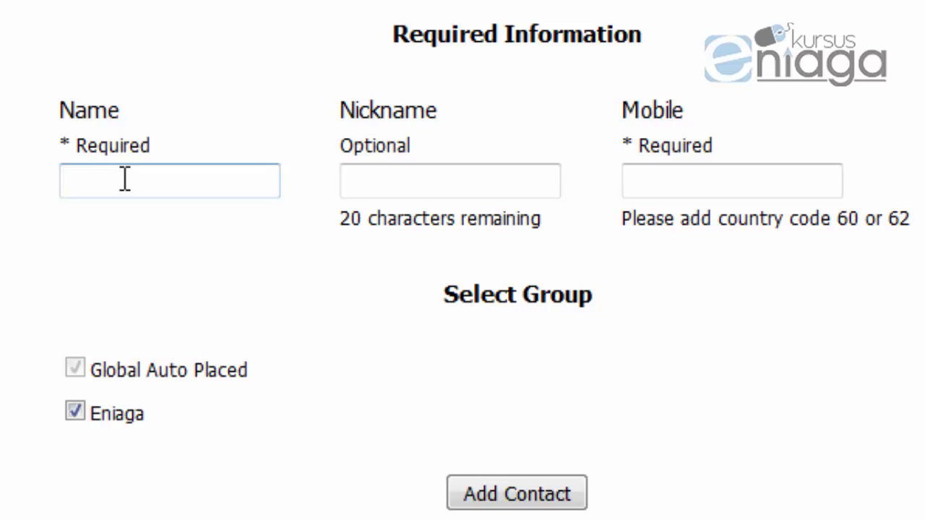
pyautogui.write('kadrie')
pyautogui.click(386, 161)
pyautogui.click(443, 181)
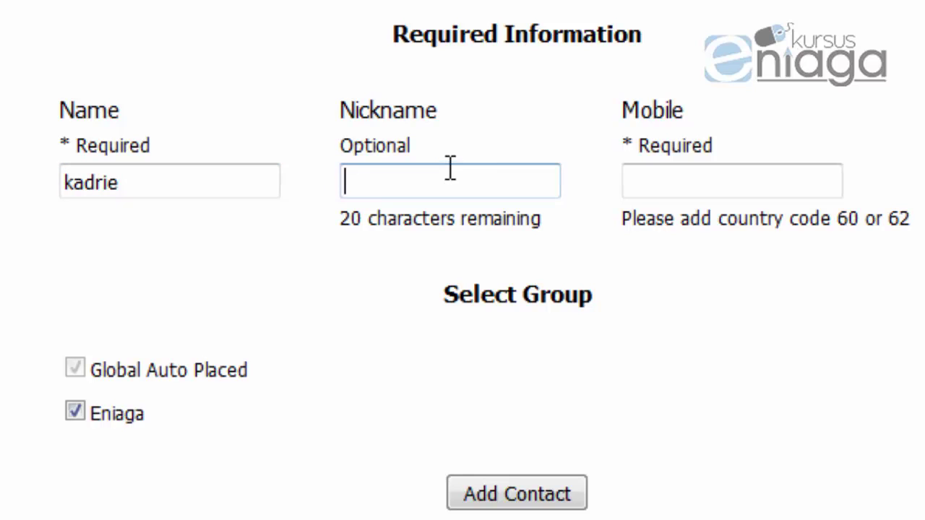
pyautogui.write('kadrie')
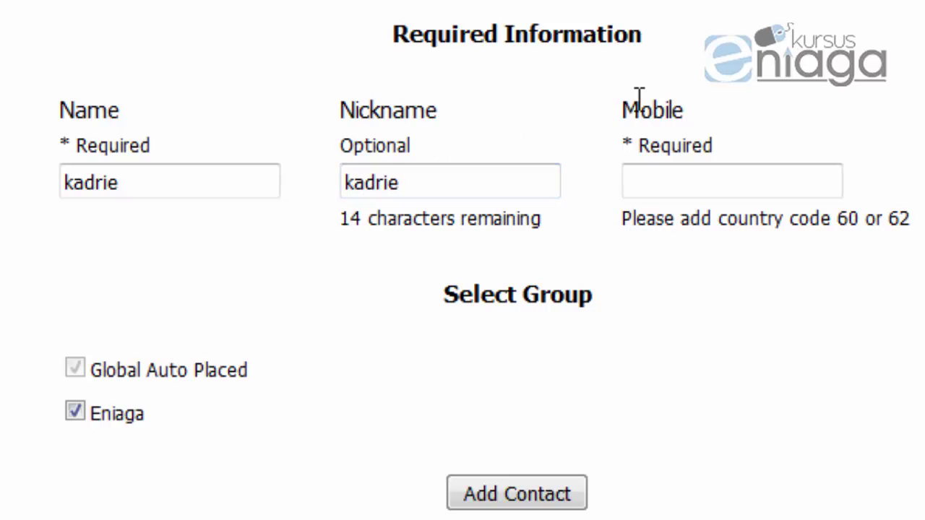
pyautogui.click(686, 180)
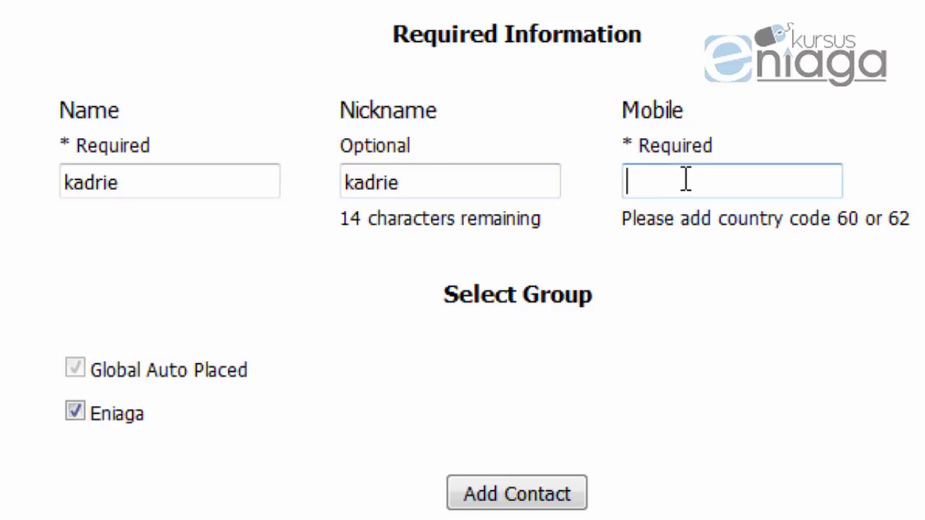
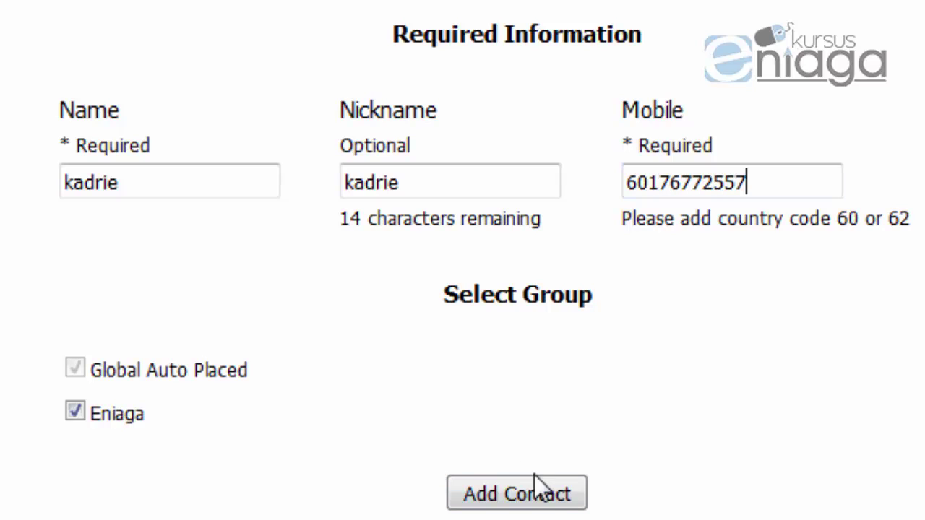
pyautogui.click(534, 499)
pyautogui.scroll(-7, 409, 442)
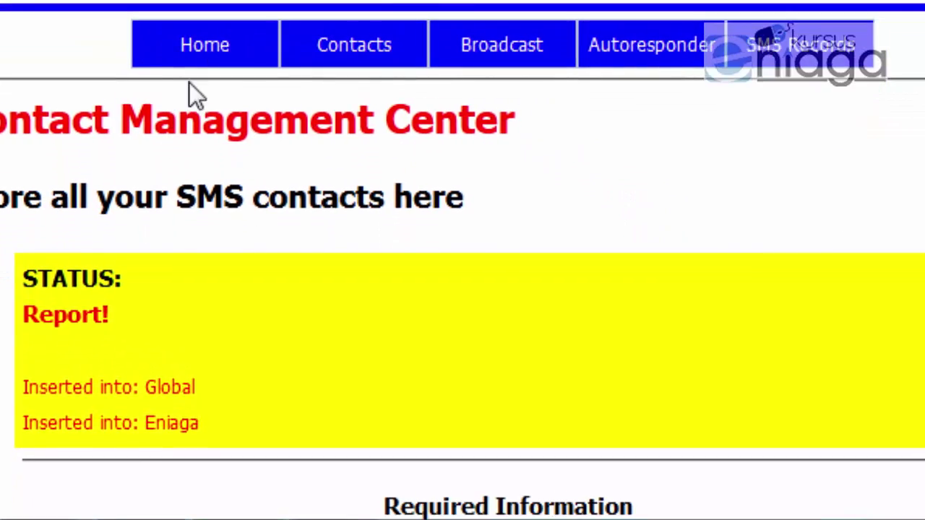
# Step: Open View ALL Contacts to check the new contact is listed
pyautogui.moveTo(354, 45)
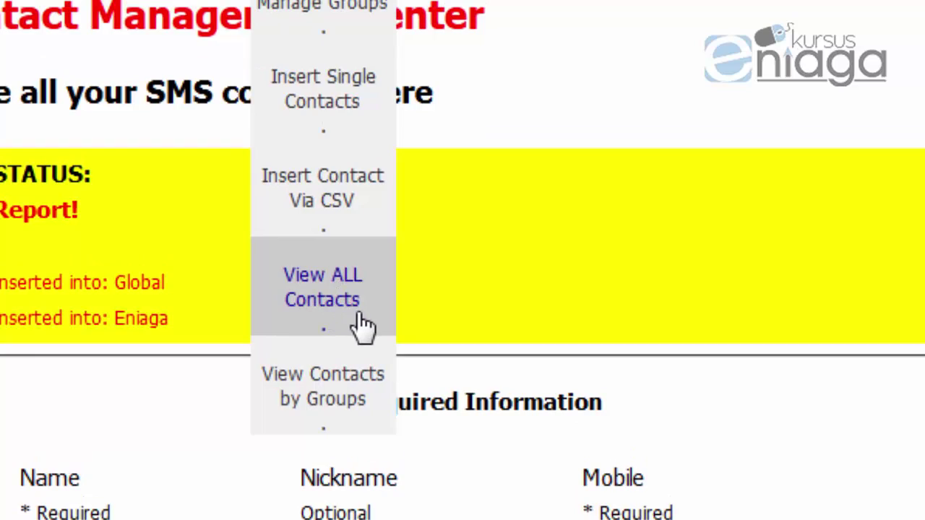
pyautogui.click(356, 333)
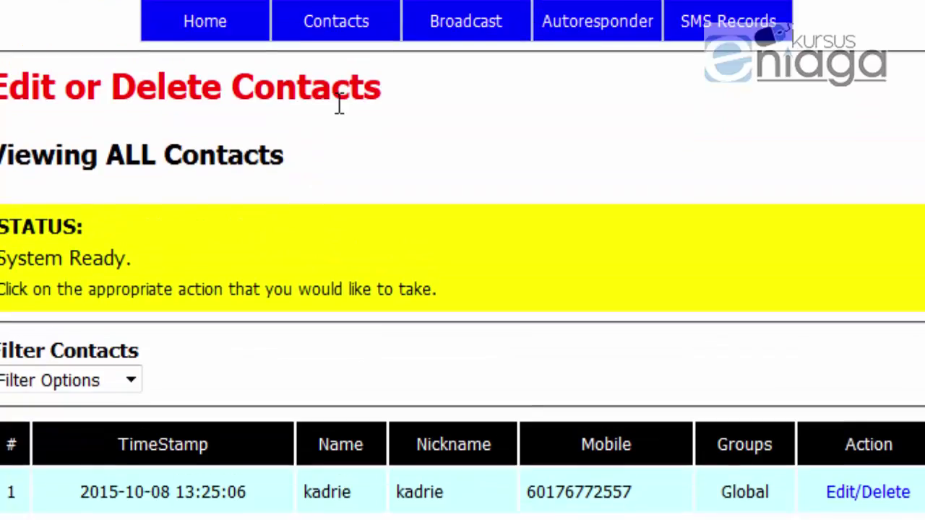
pyautogui.moveTo(336, 21)
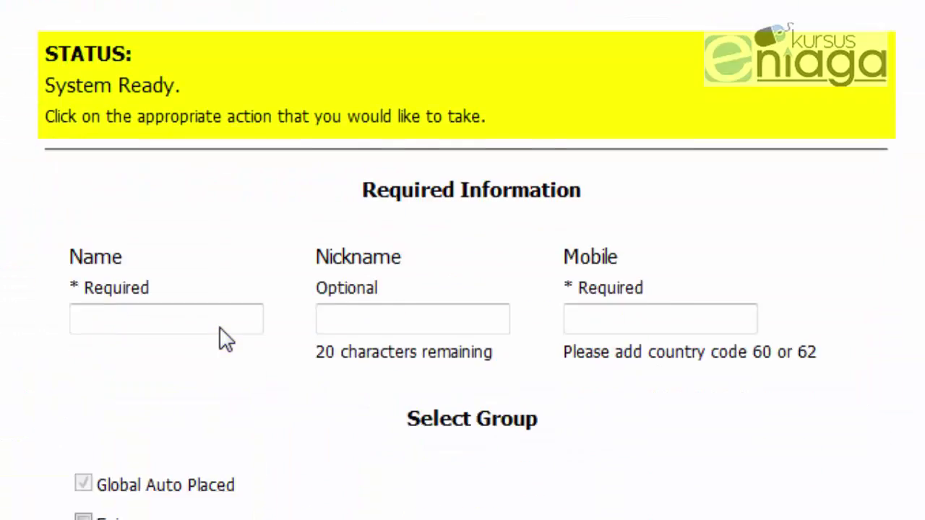
# Step: Enter the second contact's name, nickname and mobile number and tick the Eniaga group
pyautogui.click(164, 129)
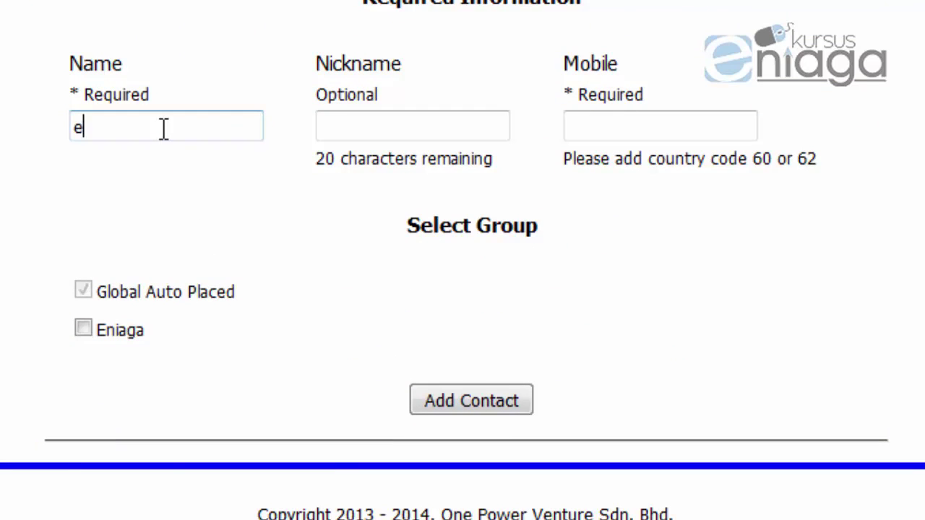
pyautogui.write('eimie')
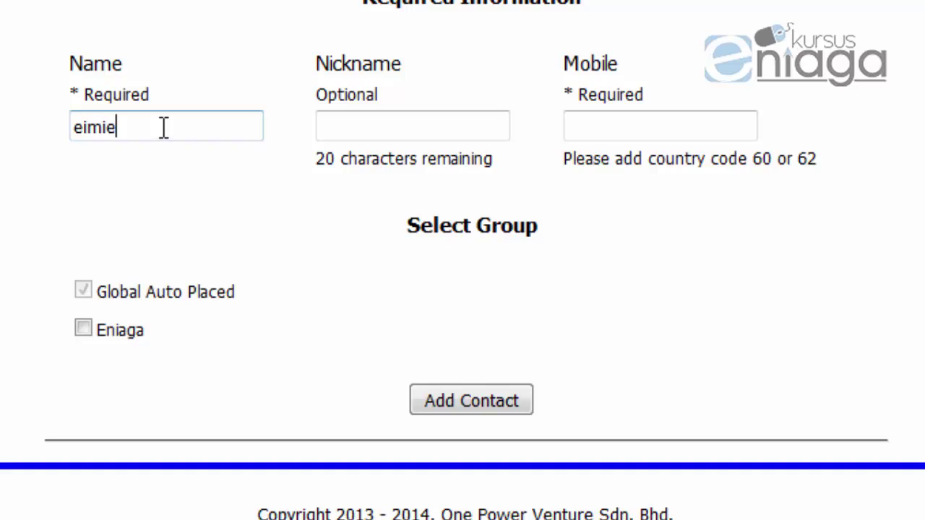
pyautogui.click(481, 114)
pyautogui.write('e')
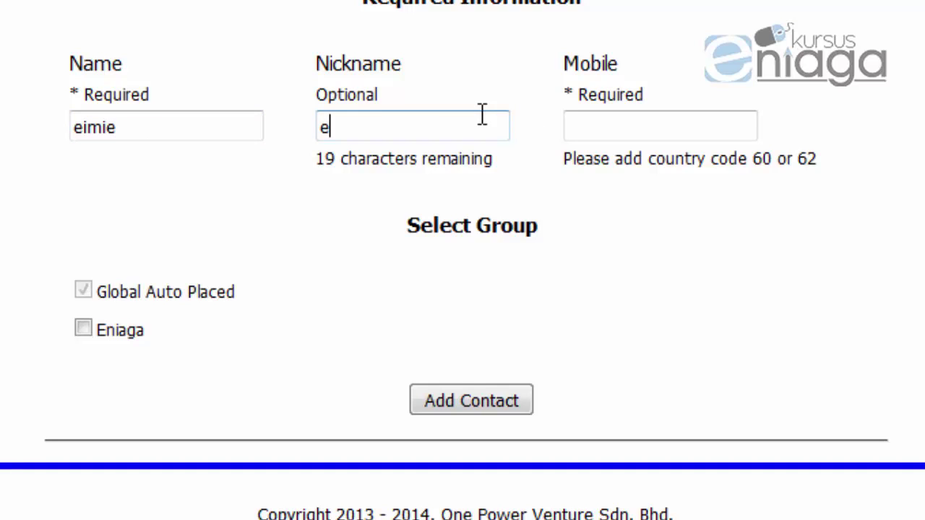
pyautogui.write('mie')
pyautogui.click(601, 129)
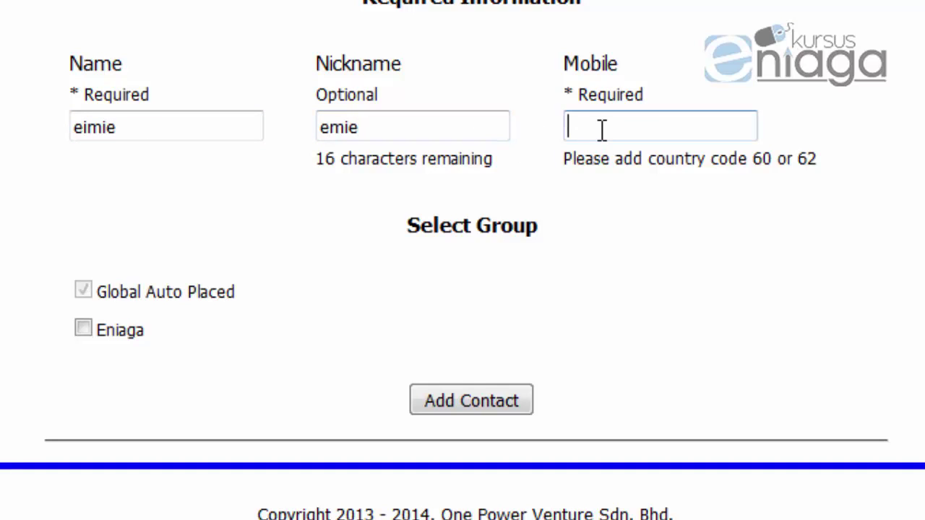
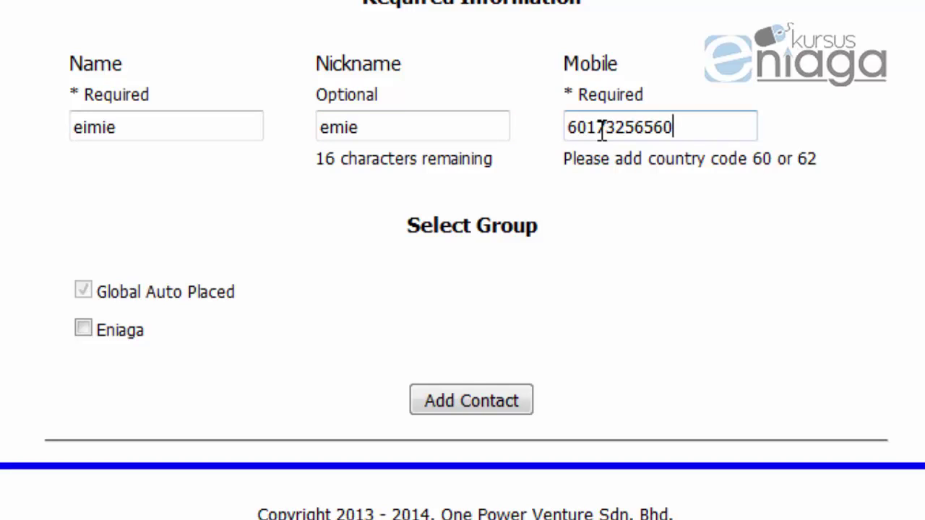
pyautogui.click(83, 331)
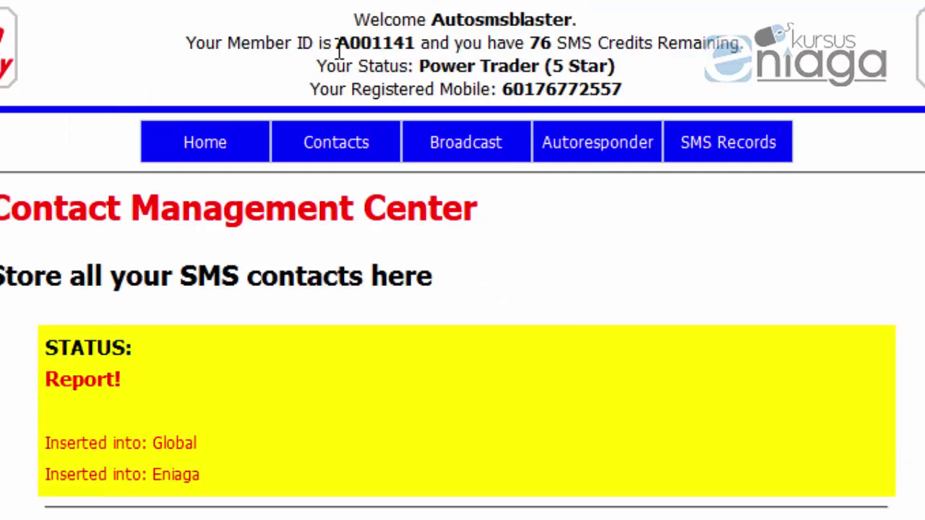
# Step: Show the full contact list and look through its filter options
pyautogui.scroll(-4, 265, 140)
pyautogui.scroll(3, 314, 145)
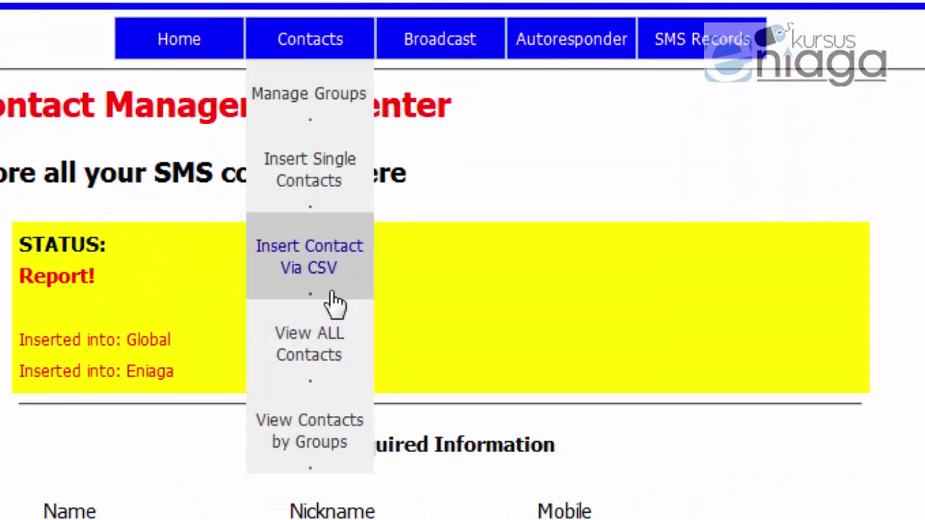
pyautogui.click(311, 383)
pyautogui.scroll(-3, 546, 365)
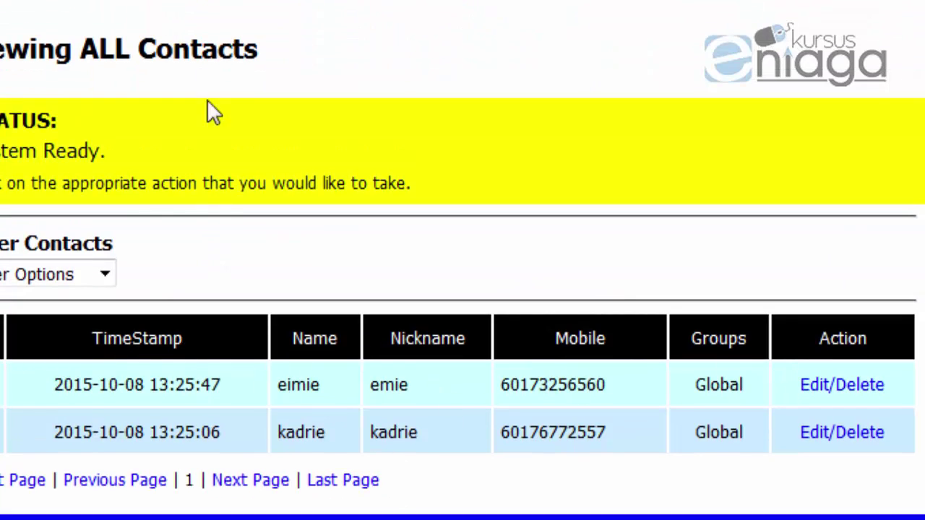
pyautogui.click(67, 277)
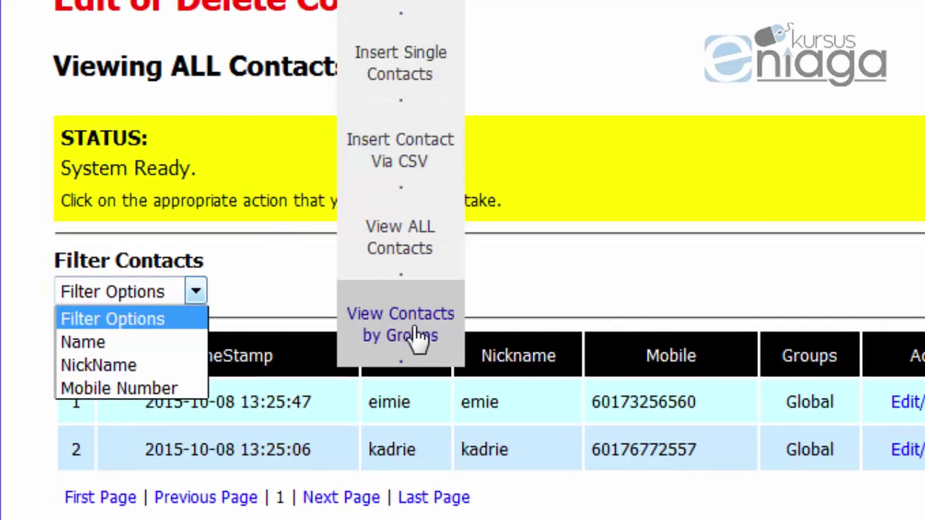
pyautogui.click(419, 340)
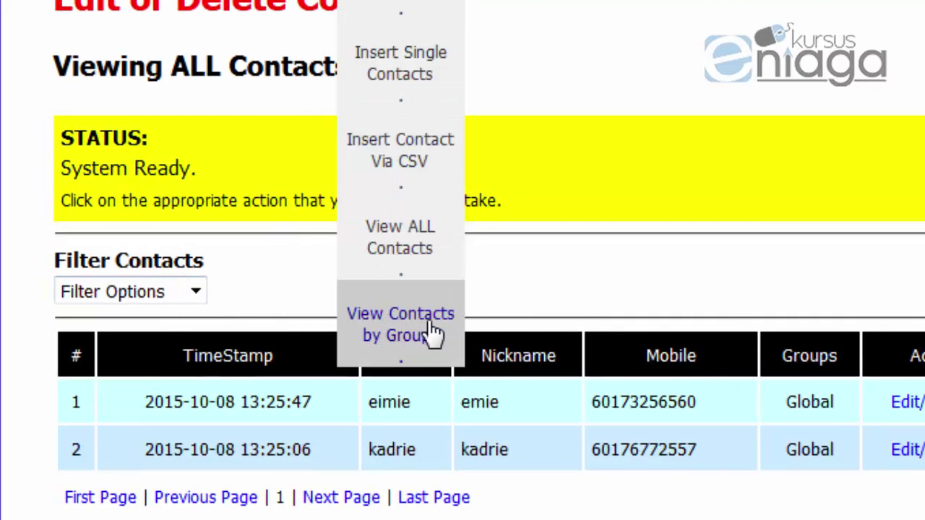
# Step: In View Contacts by Groups, filter by GroupName set to Eniaga
pyautogui.click(437, 337)
pyautogui.scroll(-4, 440, 351)
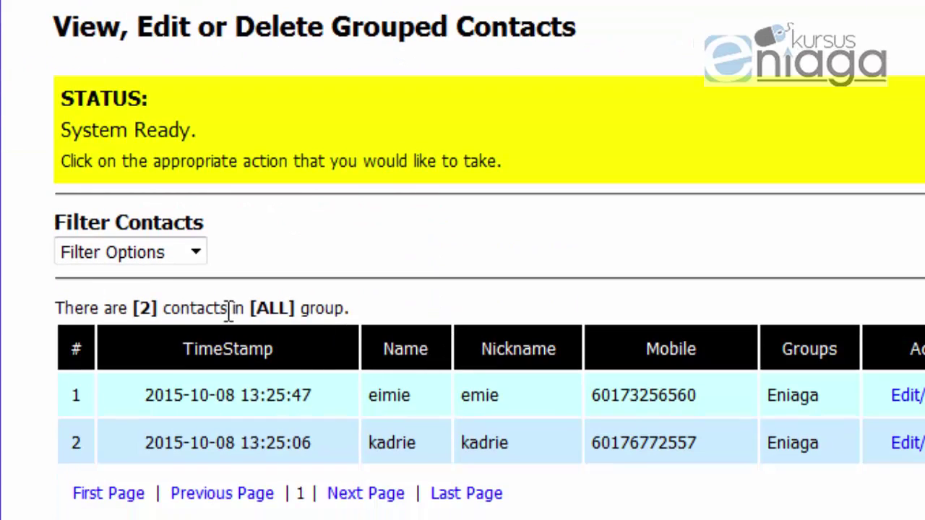
pyautogui.click(152, 253)
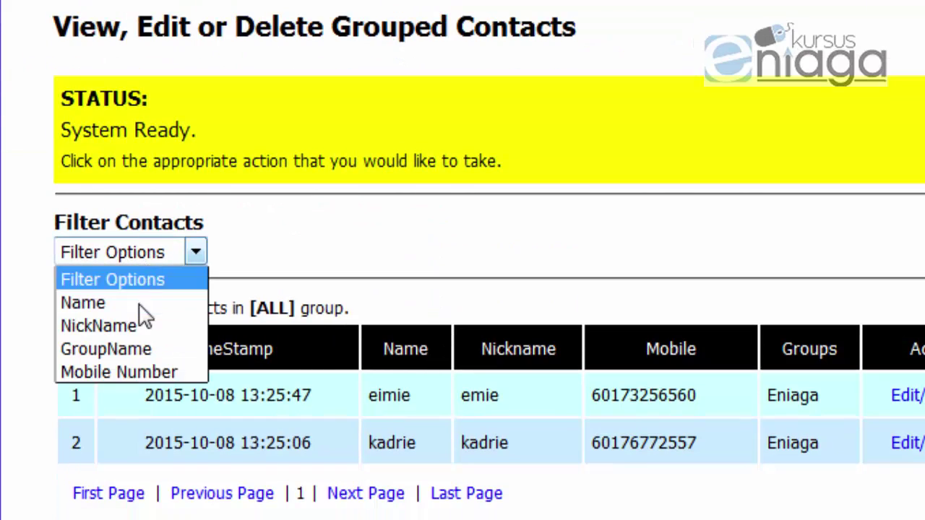
pyautogui.click(113, 350)
pyautogui.click(287, 255)
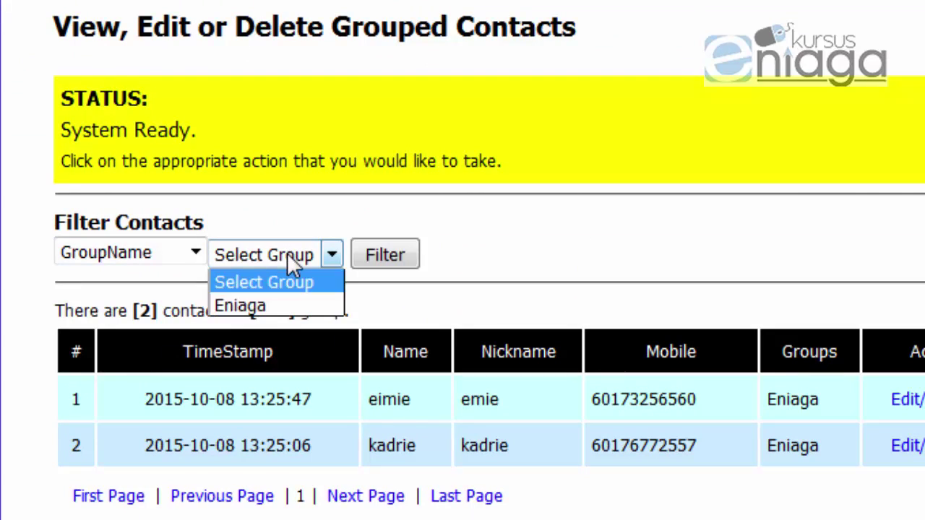
pyautogui.click(260, 306)
pyautogui.click(377, 255)
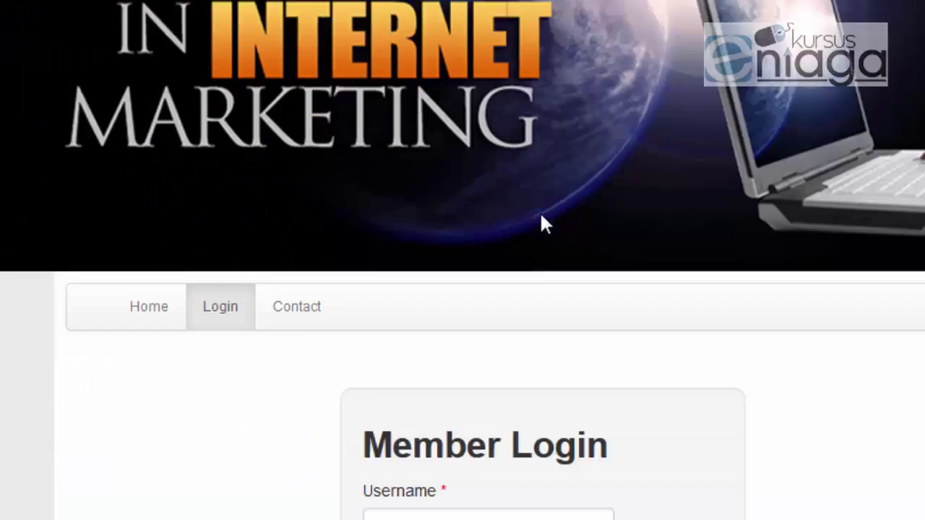
pyautogui.scroll(-2, 540, 217)
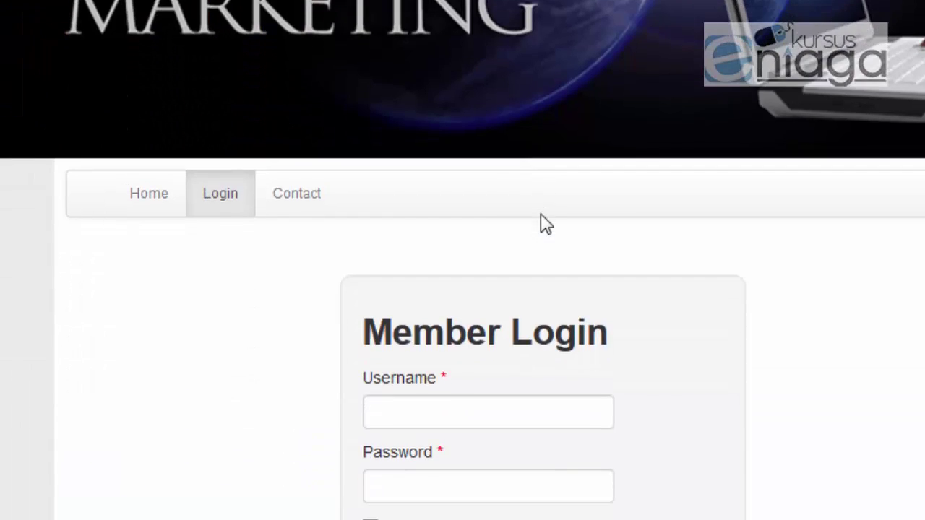
# Step: Log in to the member portal using the saved username and the account password
pyautogui.scroll(-3, 527, 231)
pyautogui.click(430, 155)
pyautogui.scroll(4, 460, 192)
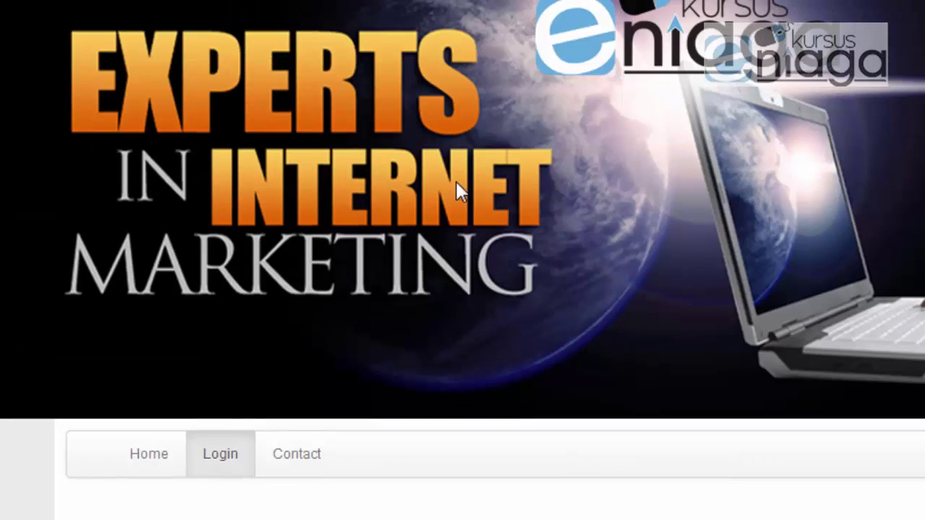
pyautogui.scroll(-5, 459, 192)
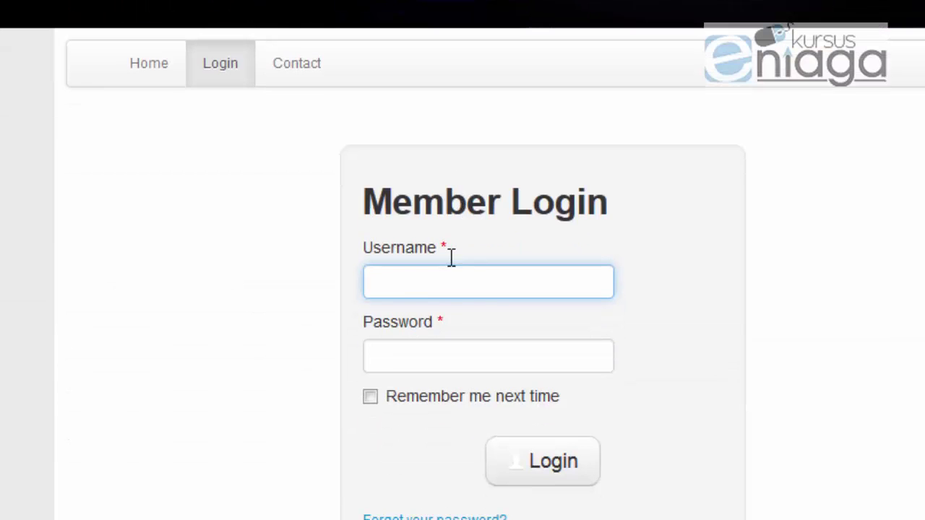
pyautogui.write('ka')
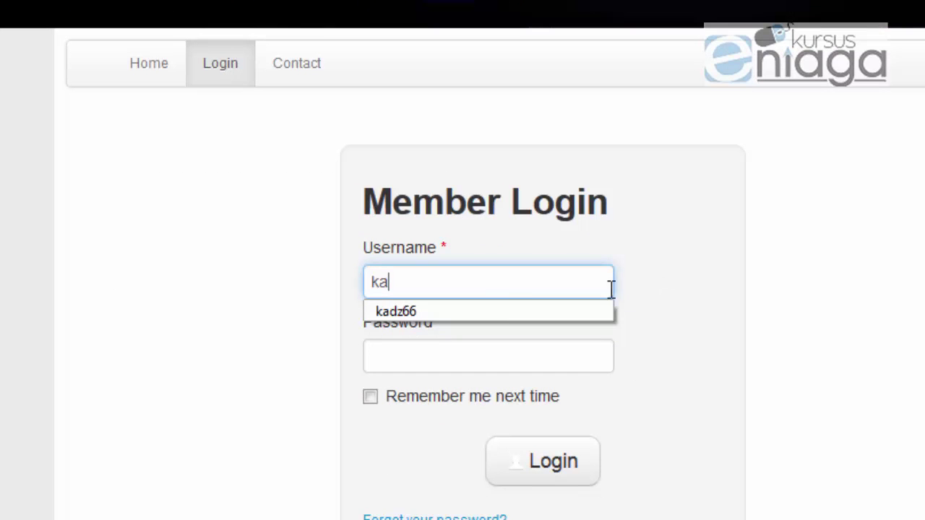
pyautogui.click(489, 311)
pyautogui.press('Return')
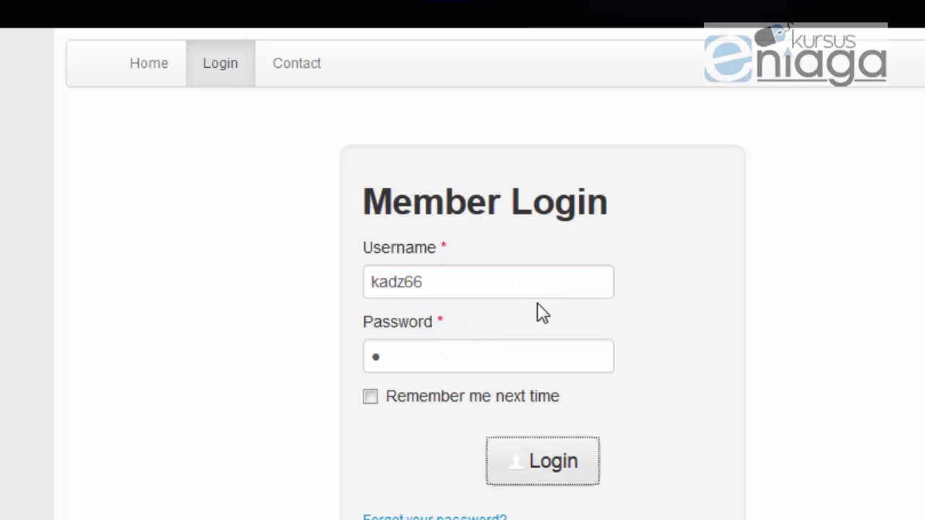
pyautogui.scroll(-2, 543, 316)
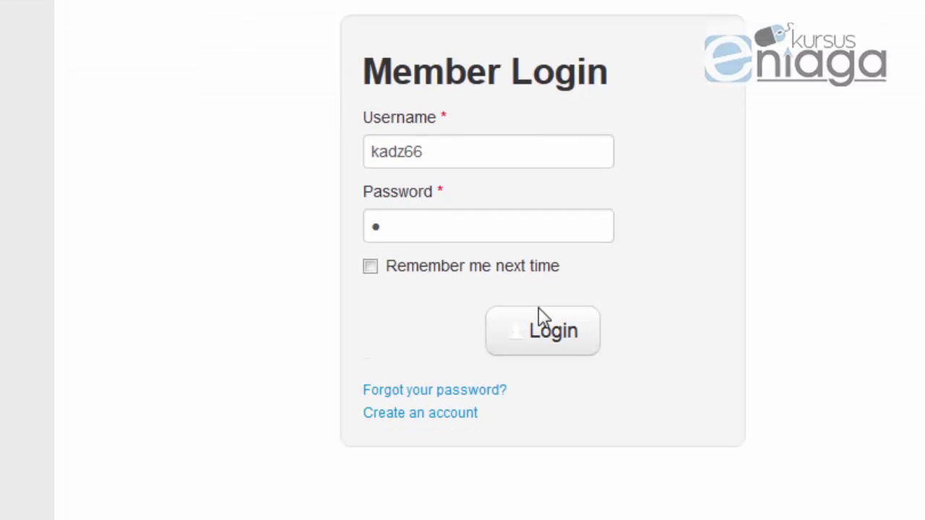
pyautogui.click(542, 316)
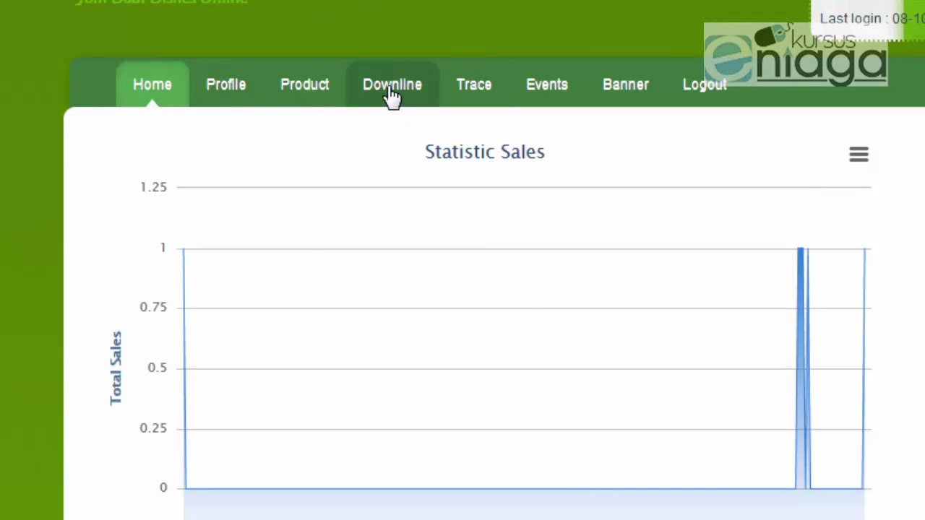
# Step: Copy the ten Downline prospect rows and switch back to the SMS contacts tab
pyautogui.click(413, 84)
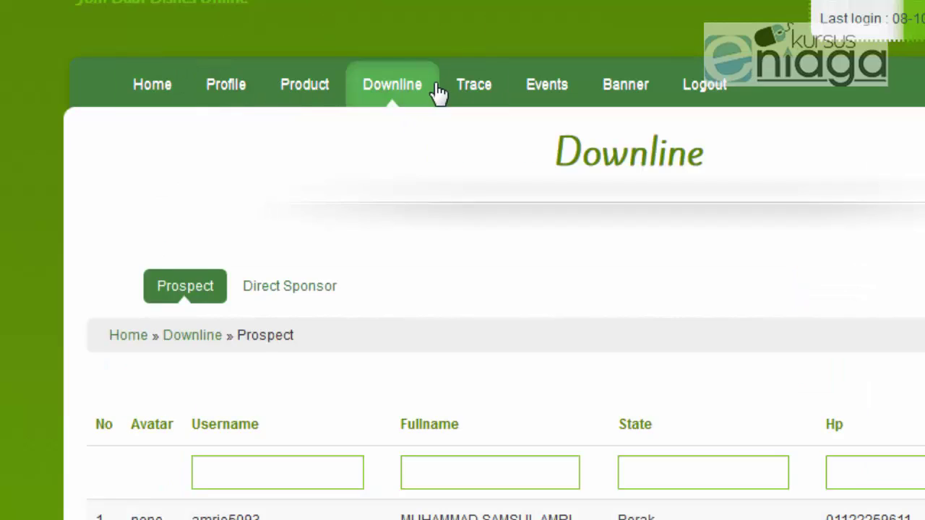
pyautogui.scroll(-7, 436, 103)
pyautogui.scroll(-3, 457, 128)
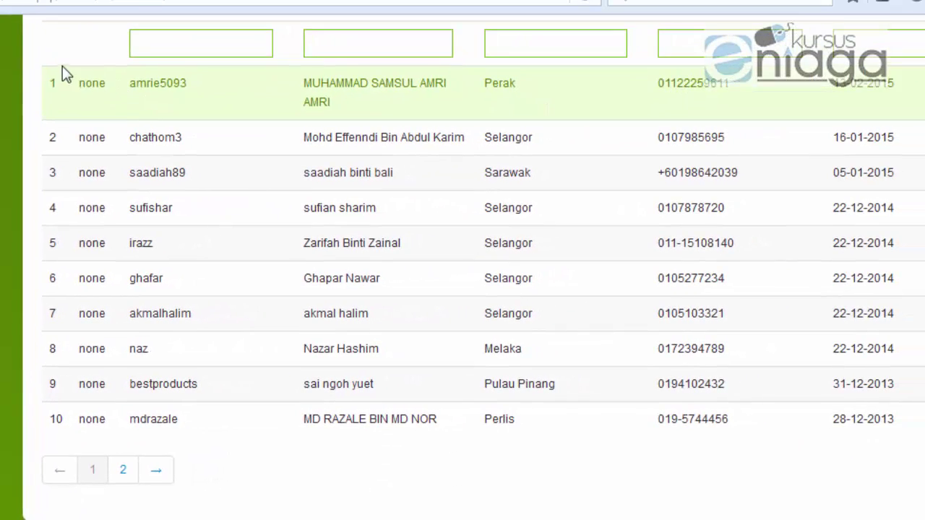
pyautogui.moveTo(62, 66); pyautogui.dragTo(850, 437)
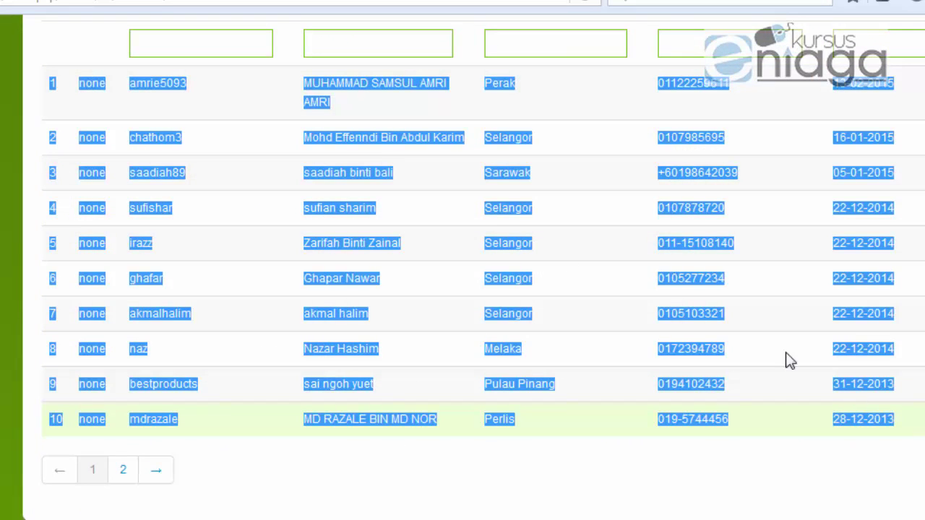
pyautogui.rightClick(500, 211)
pyautogui.click(541, 232)
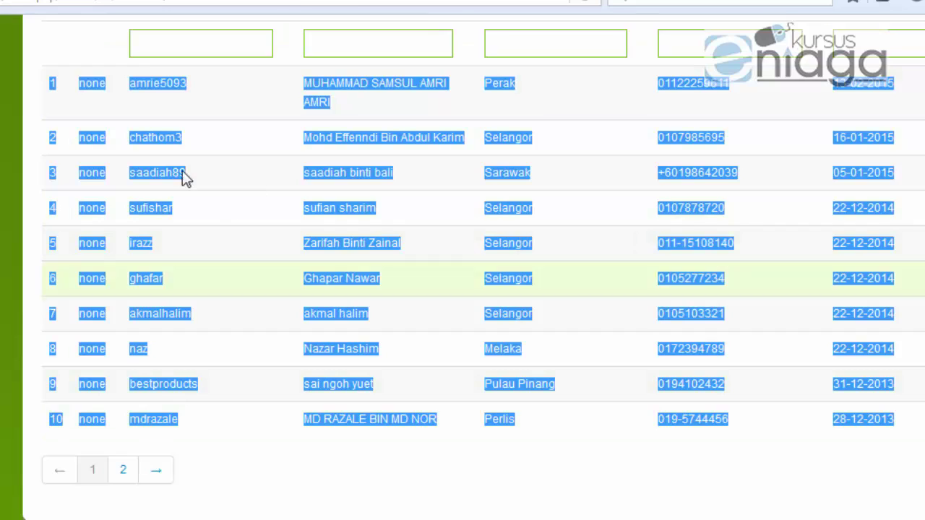
pyautogui.hotkey('ctrl', 'Tab')
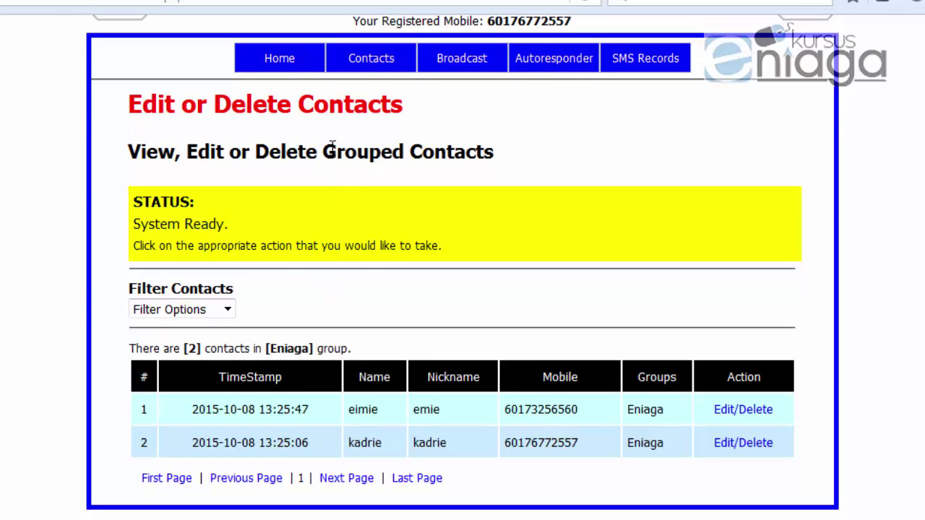
# Step: Open Insert Contact Via CSV and download the SampleCSVContact.csv sample file
pyautogui.moveTo(383, 55)
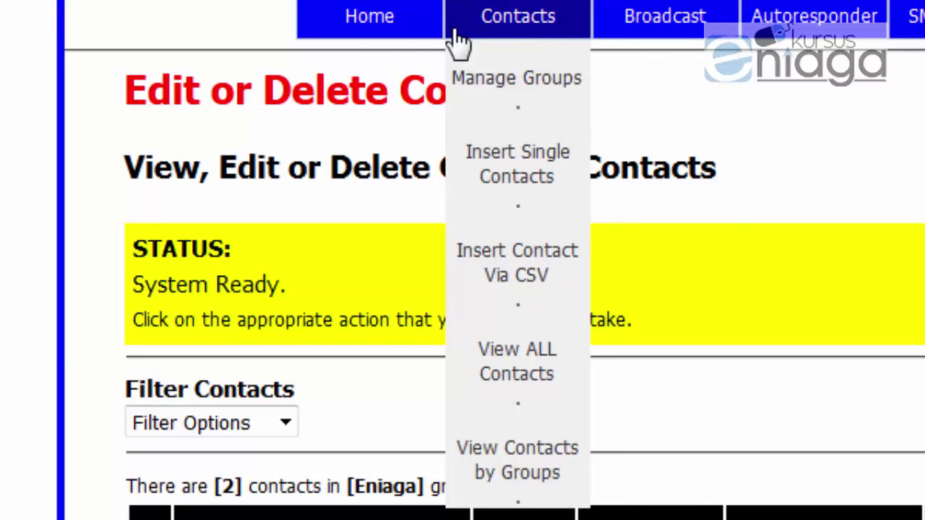
pyautogui.click(539, 286)
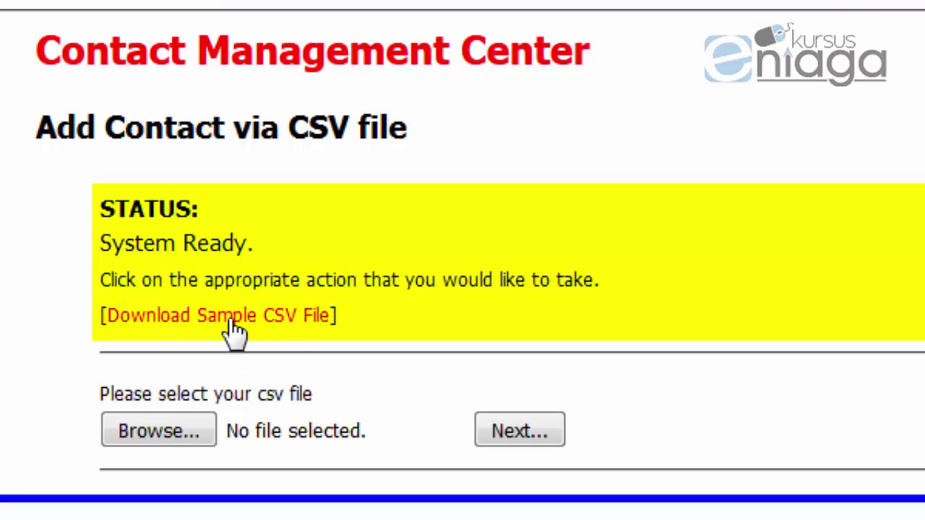
pyautogui.click(239, 331)
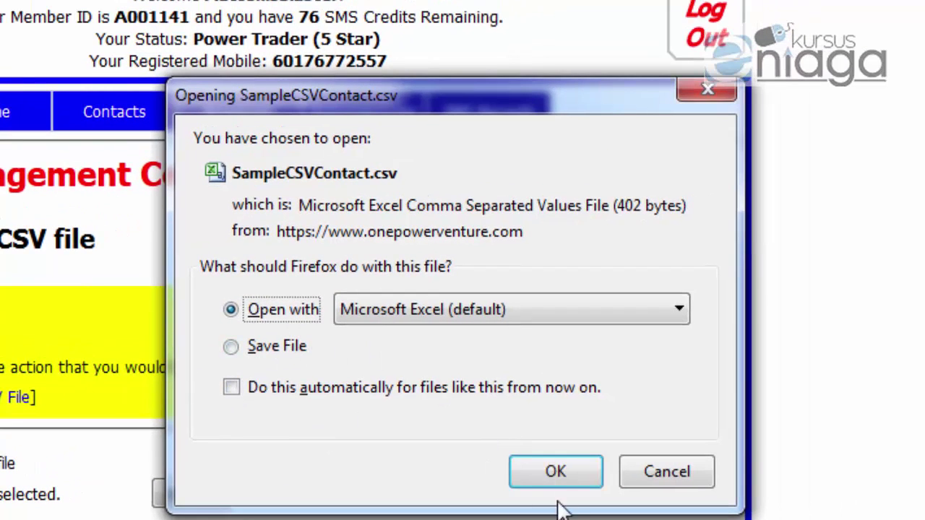
# Step: Keep 'Open with Microsoft Excel (default)' selected and confirm with OK
pyautogui.click(291, 348)
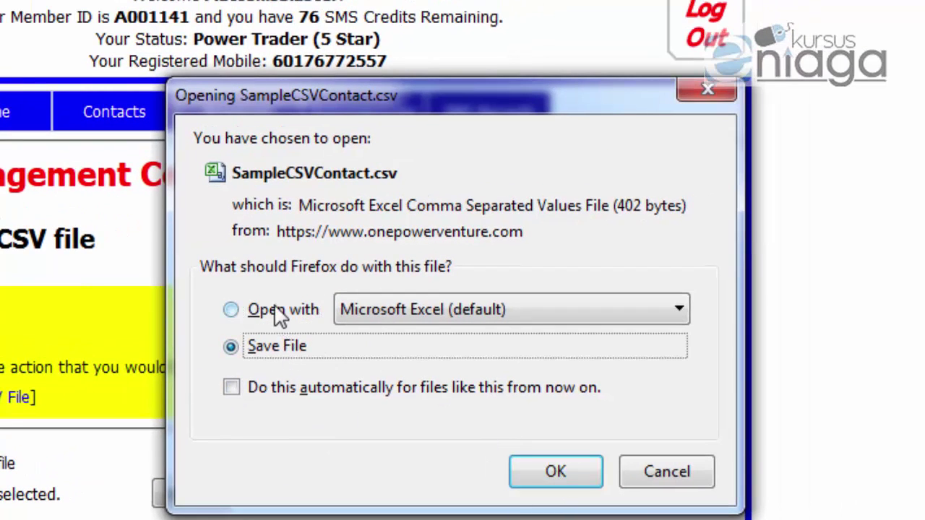
pyautogui.click(280, 311)
pyautogui.click(558, 479)
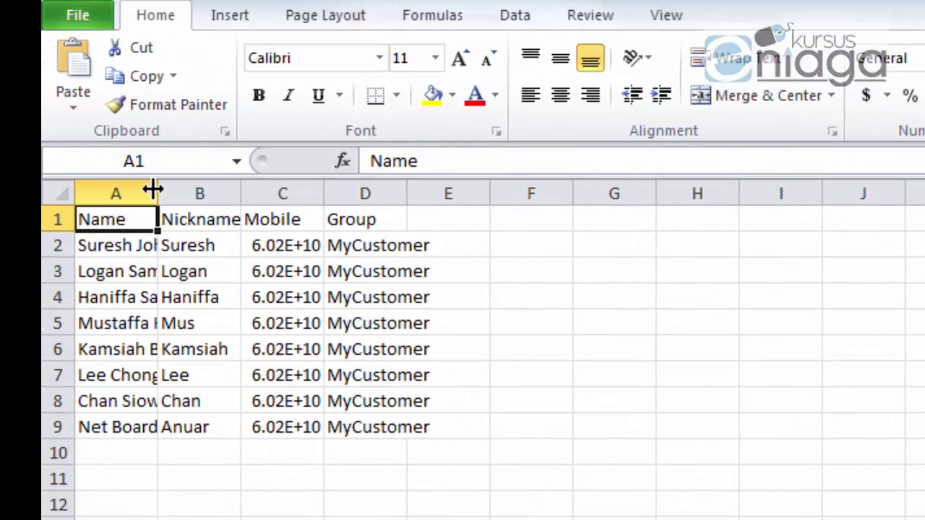
# Step: Widen columns A to D so names, nicknames, mobiles and groups show fully
pyautogui.moveTo(157, 188); pyautogui.dragTo(209, 188)
pyautogui.moveTo(290, 190); pyautogui.dragTo(337, 190)
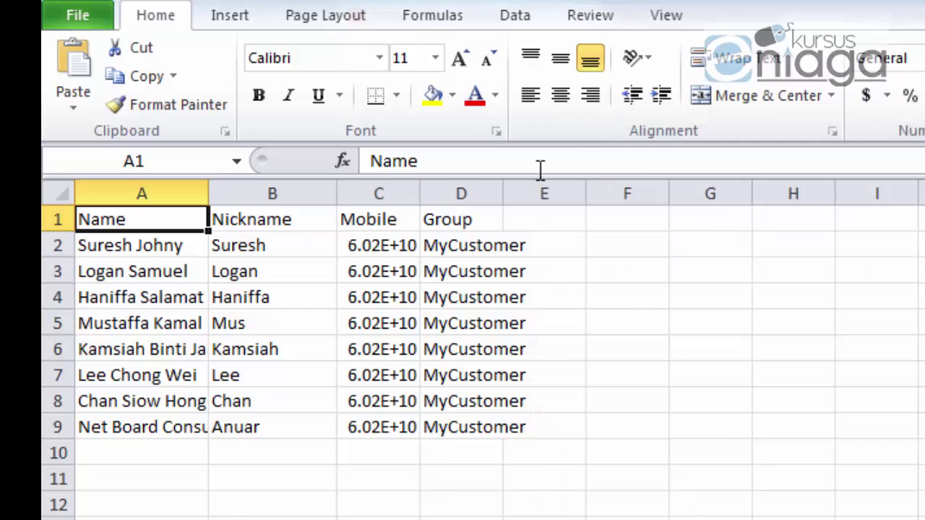
pyautogui.moveTo(417, 192); pyautogui.dragTo(515, 191)
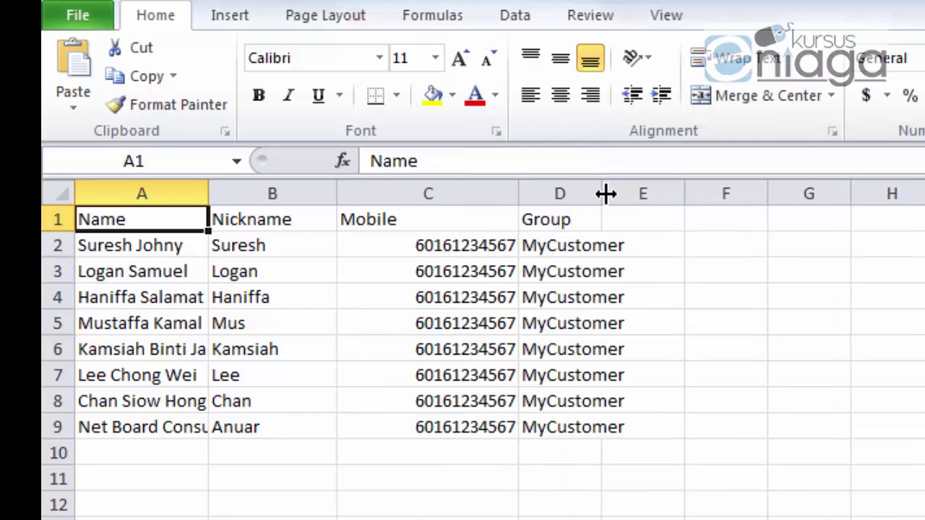
pyautogui.moveTo(602, 192); pyautogui.dragTo(689, 192)
# Step: Clear the sample mobile numbers, nicknames and names in columns C, B and A
pyautogui.moveTo(457, 246); pyautogui.dragTo(436, 450)
pyautogui.press('Delete')
pyautogui.moveTo(241, 257); pyautogui.dragTo(243, 453)
pyautogui.press('Delete')
pyautogui.moveTo(141, 245); pyautogui.dragTo(137, 453)
pyautogui.press('Delete')
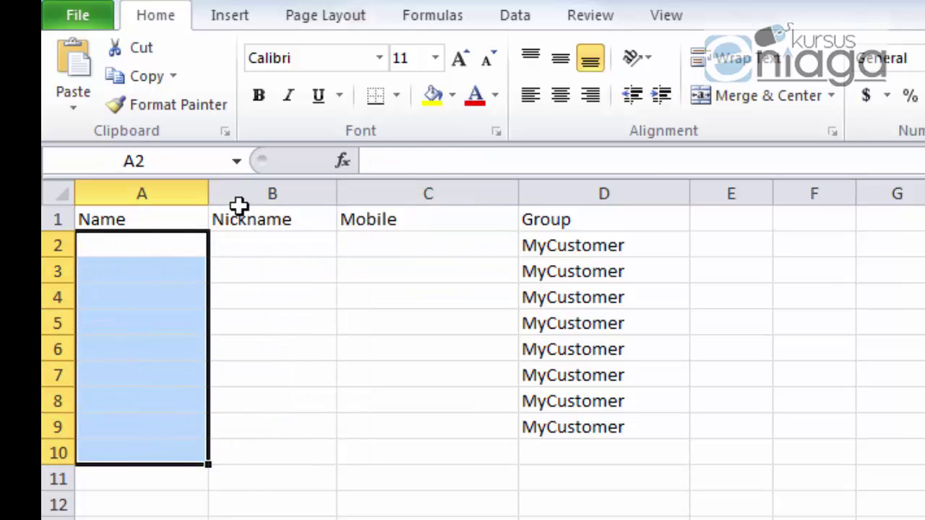
# Step: Widen the Name and Nickname columns further and clear the MyCustomer group values in column D
pyautogui.moveTo(209, 192); pyautogui.dragTo(302, 192)
pyautogui.moveTo(430, 193); pyautogui.dragTo(501, 192)
pyautogui.moveTo(747, 238); pyautogui.dragTo(774, 493)
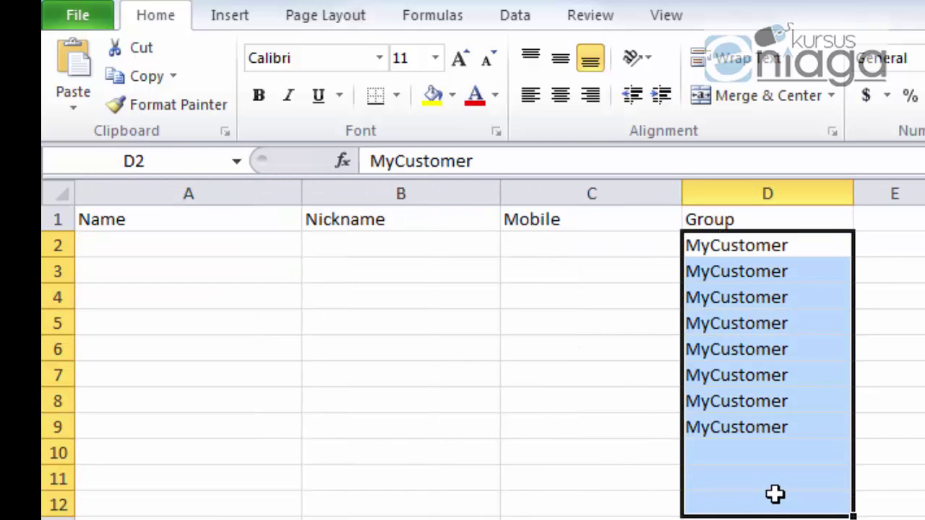
pyautogui.press('Delete')
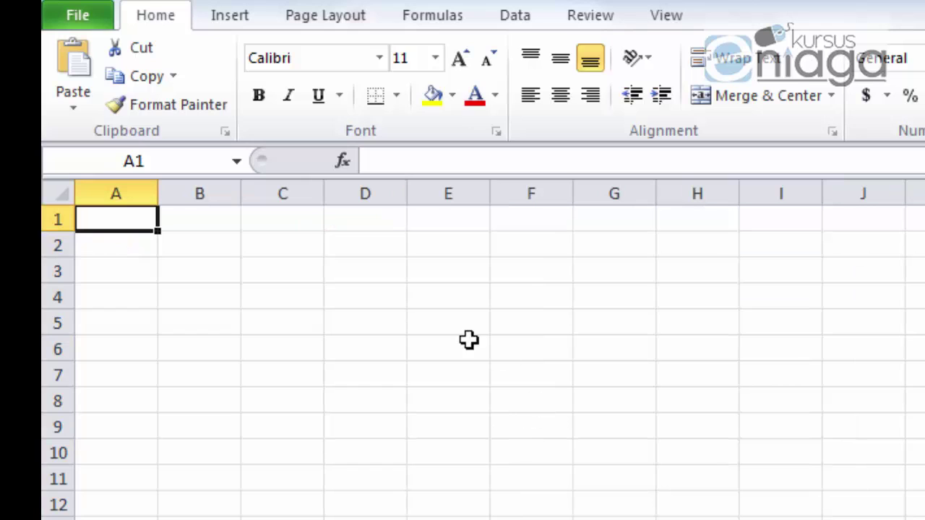
# Step: Paste the ten copied contact rows into C10:I19 as plain Text via Paste Special
pyautogui.click(278, 292)
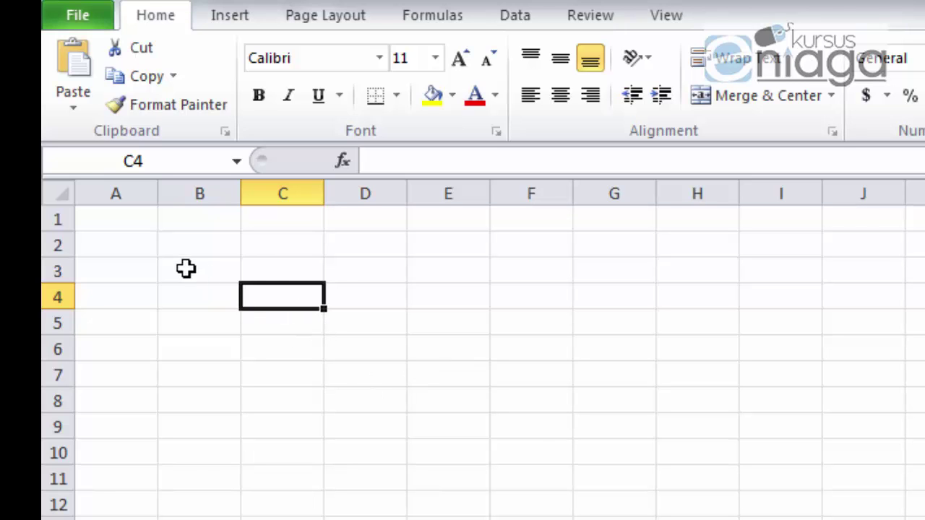
pyautogui.click(73, 105)
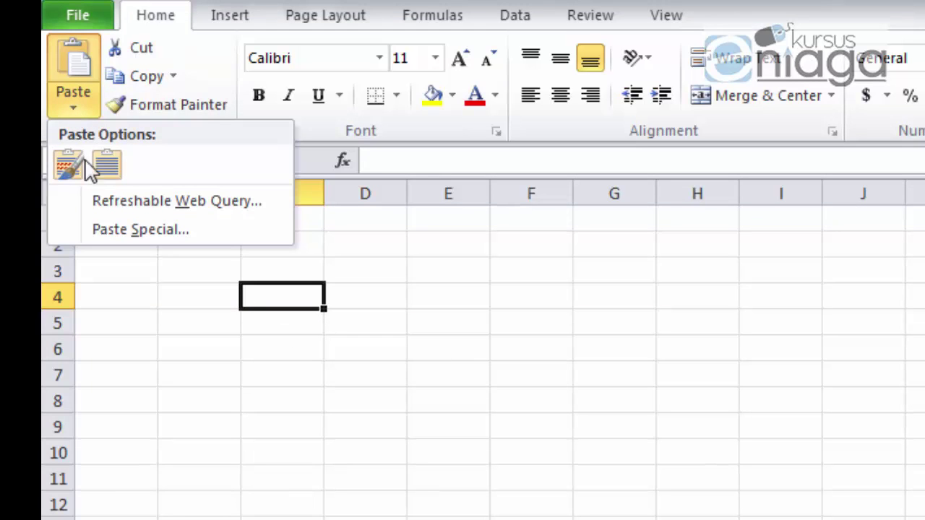
pyautogui.click(116, 231)
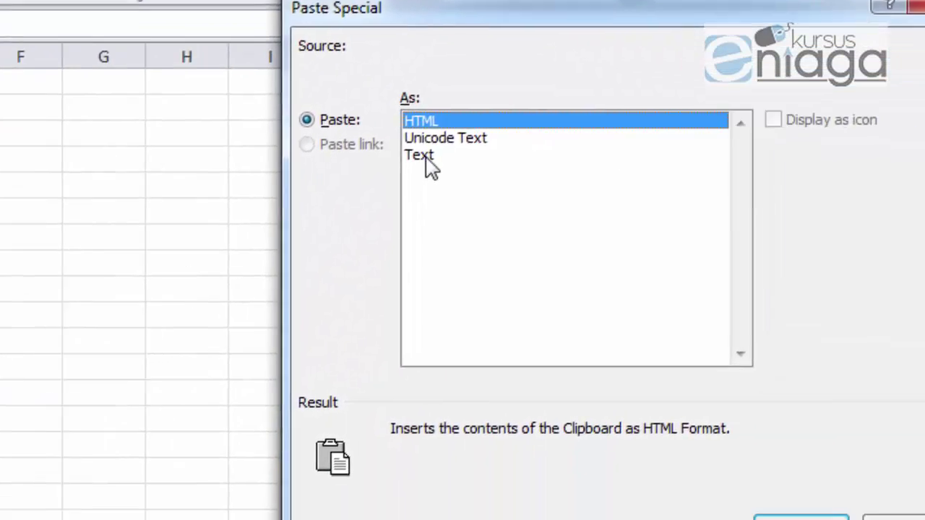
pyautogui.click(426, 166)
pyautogui.click(718, 507)
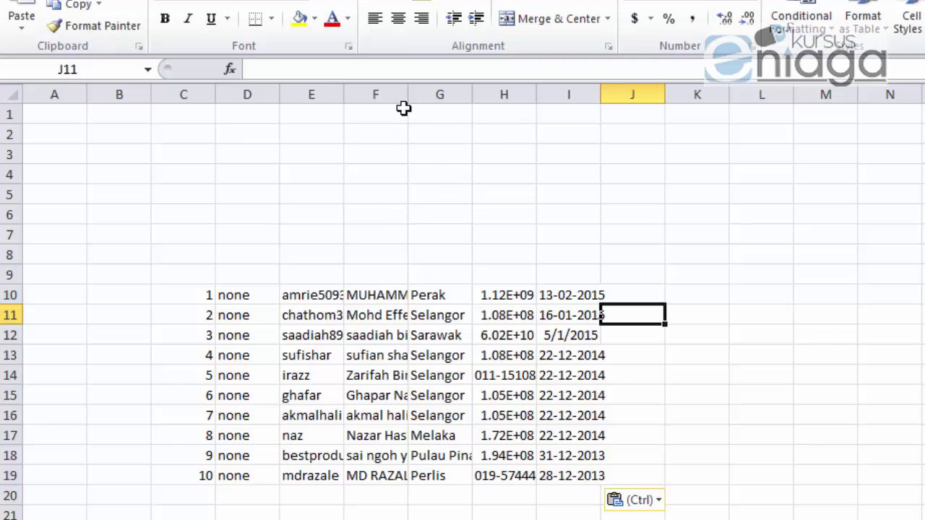
# Step: Widen columns F and G, then delete the state column G
pyautogui.moveTo(408, 107); pyautogui.dragTo(509, 94)
pyautogui.moveTo(576, 94); pyautogui.dragTo(617, 95)
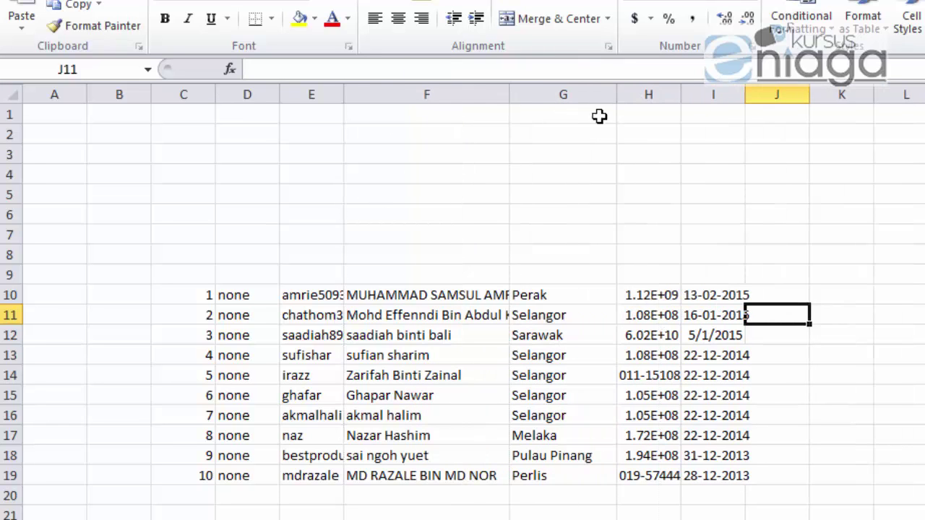
pyautogui.click(562, 94)
pyautogui.rightClick(566, 94)
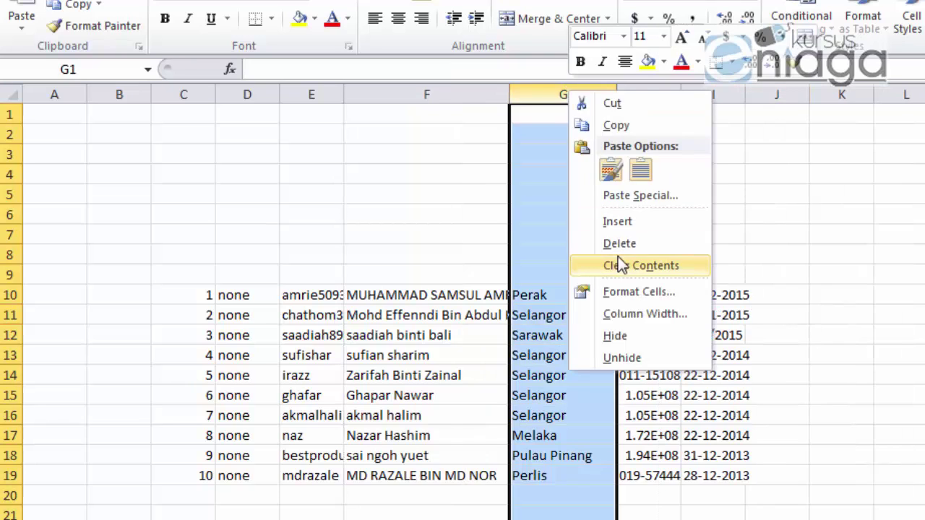
pyautogui.click(620, 243)
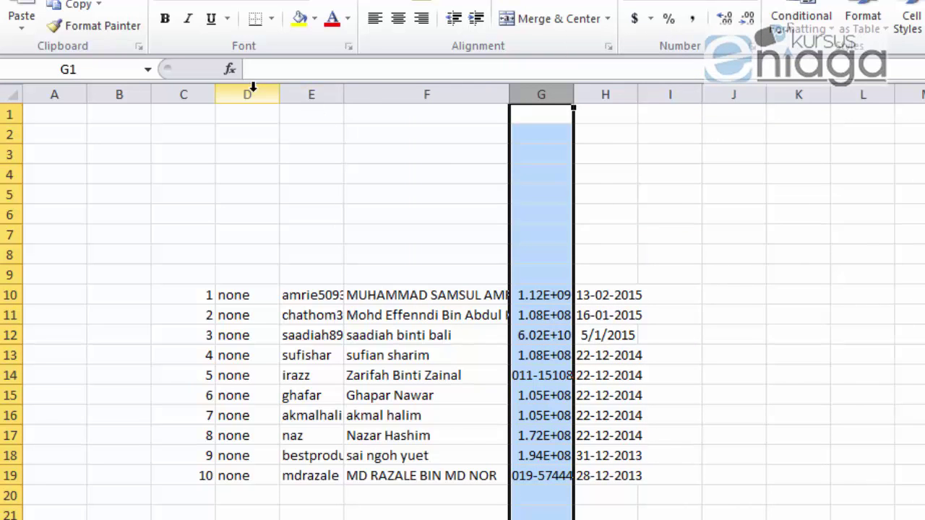
# Step: Delete the number, none, username and date columns, and widen the mobile-number column D
pyautogui.moveTo(248, 95); pyautogui.dragTo(302, 94)
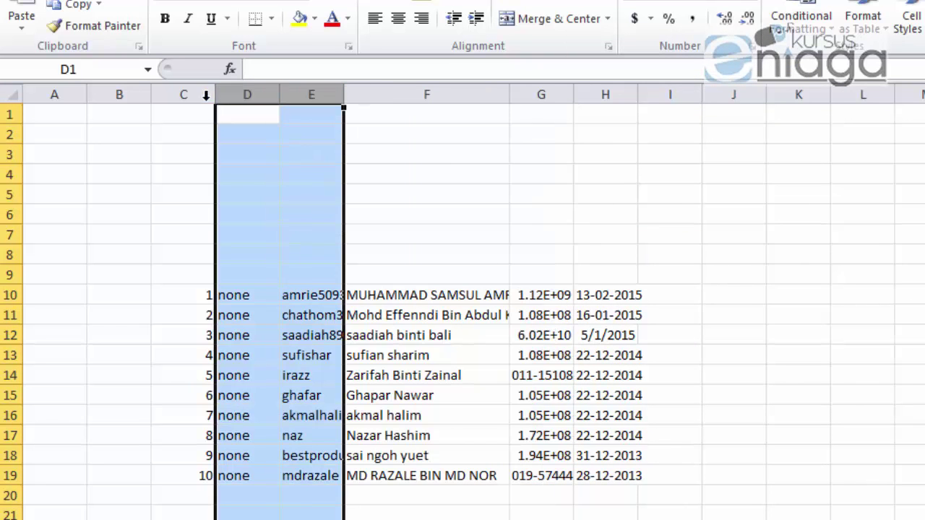
pyautogui.moveTo(182, 93); pyautogui.dragTo(293, 91)
pyautogui.rightClick(293, 91)
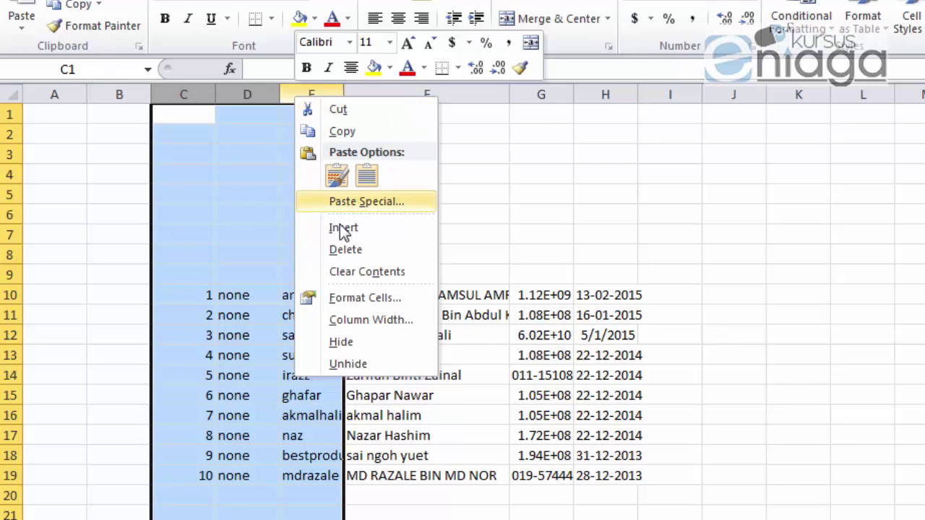
pyautogui.click(361, 252)
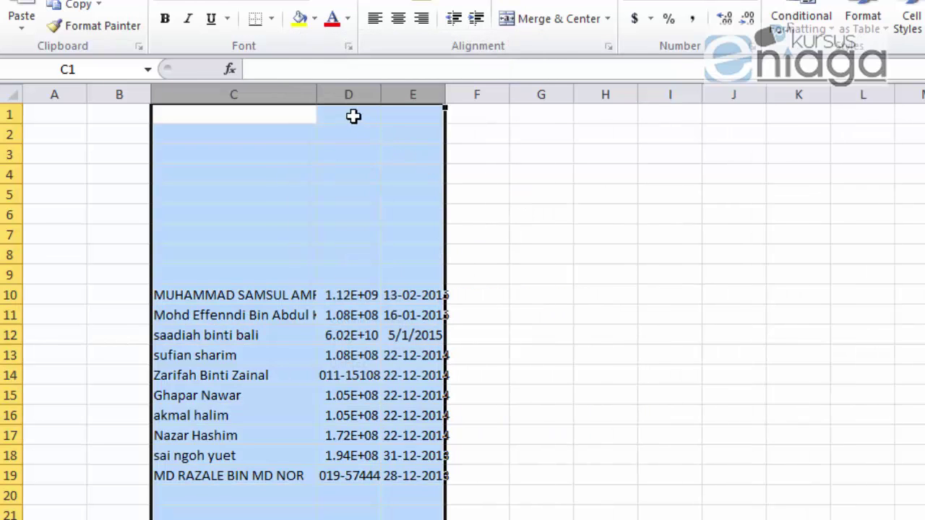
pyautogui.click(413, 95)
pyautogui.rightClick(413, 95)
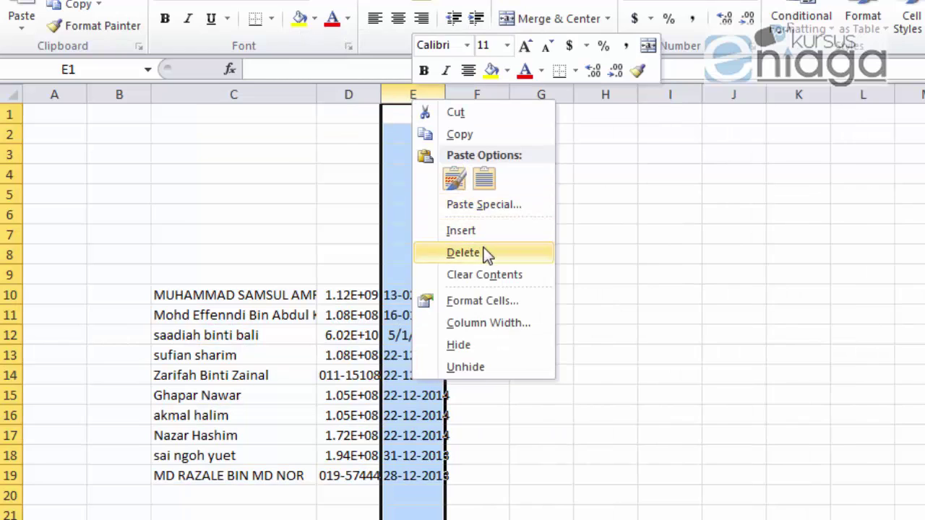
pyautogui.click(485, 253)
pyautogui.moveTo(381, 94); pyautogui.dragTo(478, 97)
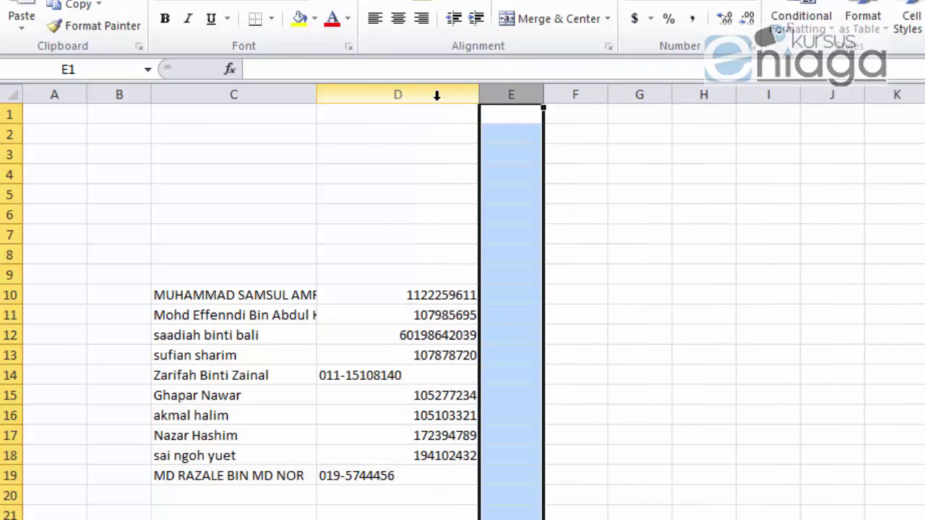
# Step: Format column D as Number with 0 decimal places
pyautogui.rightClick(412, 95)
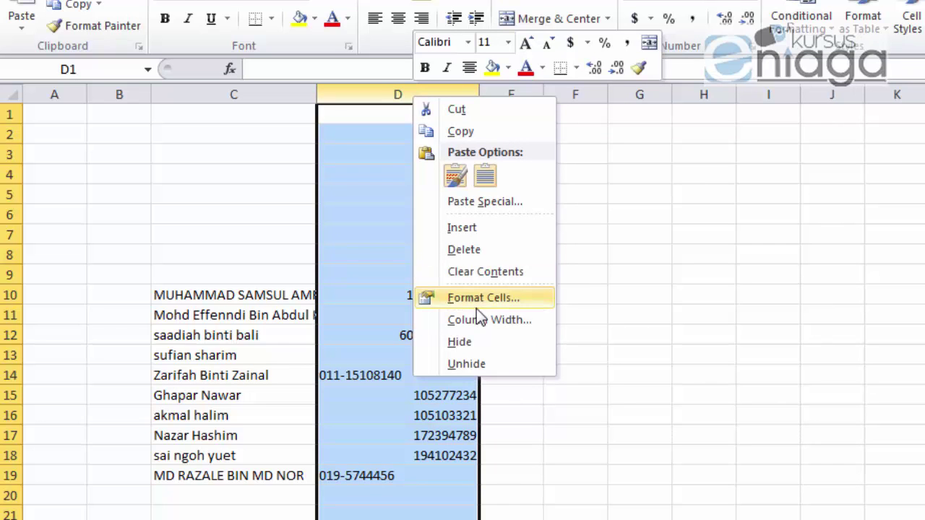
pyautogui.click(495, 297)
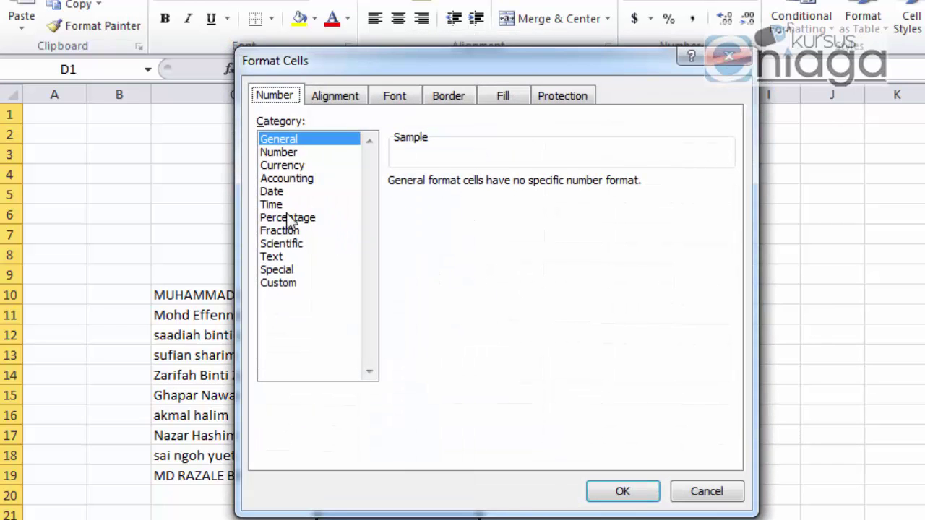
pyautogui.click(276, 258)
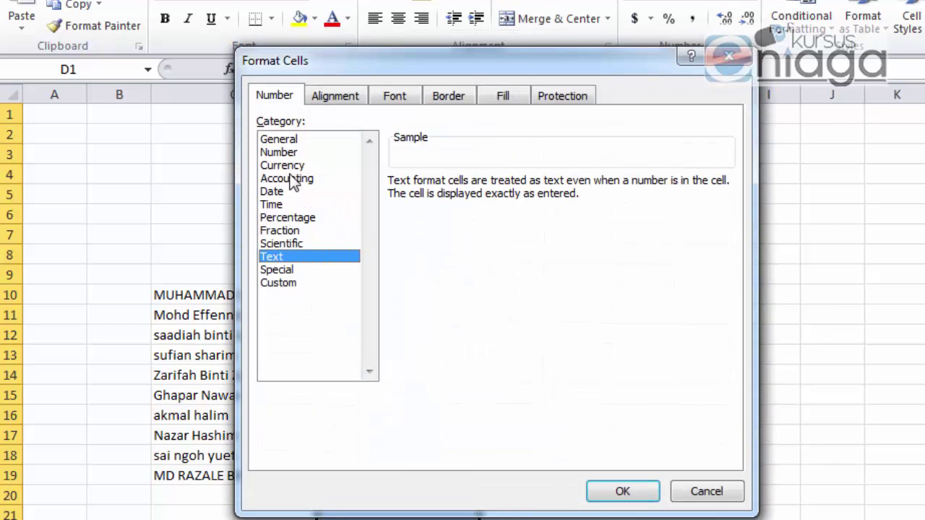
pyautogui.click(279, 152)
pyautogui.click(520, 186)
pyautogui.click(520, 187)
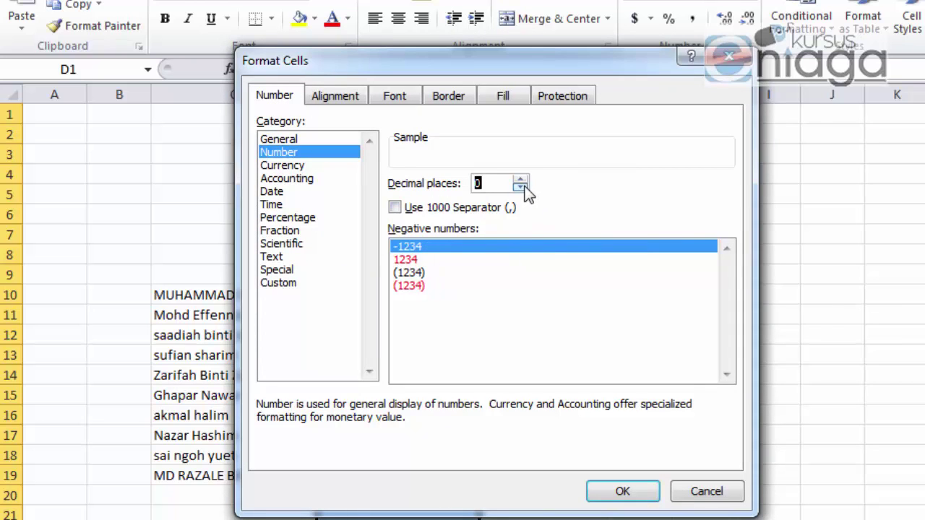
pyautogui.click(619, 487)
pyautogui.click(640, 376)
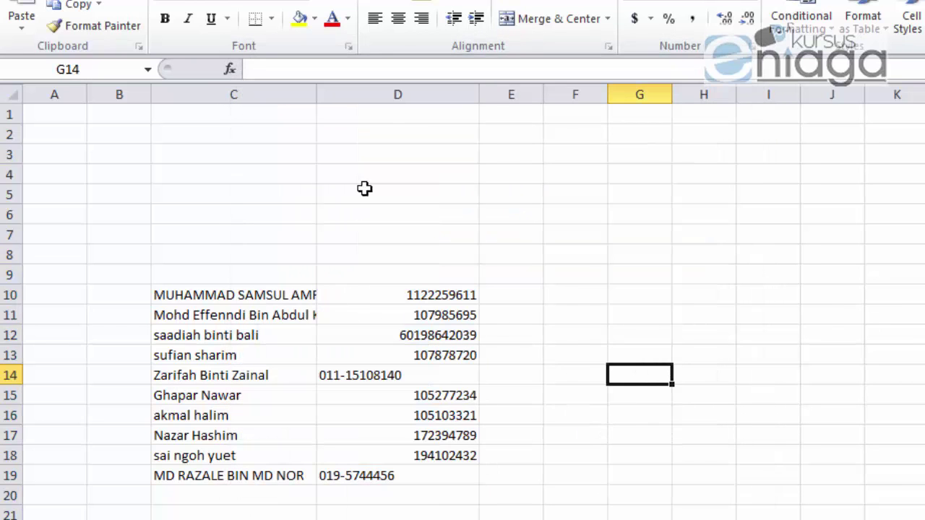
# Step: Right-align all the mobile numbers in column D
pyautogui.click(401, 95)
pyautogui.click(375, 18)
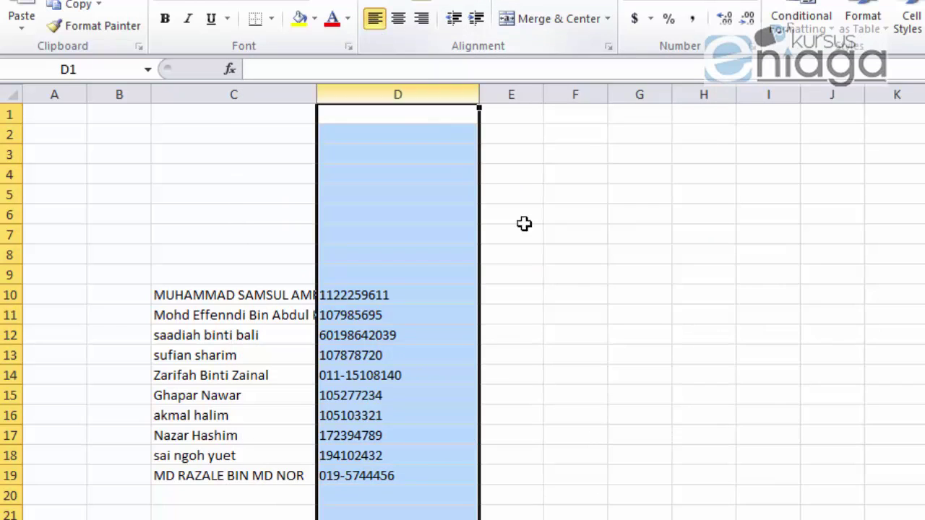
pyautogui.click(576, 275)
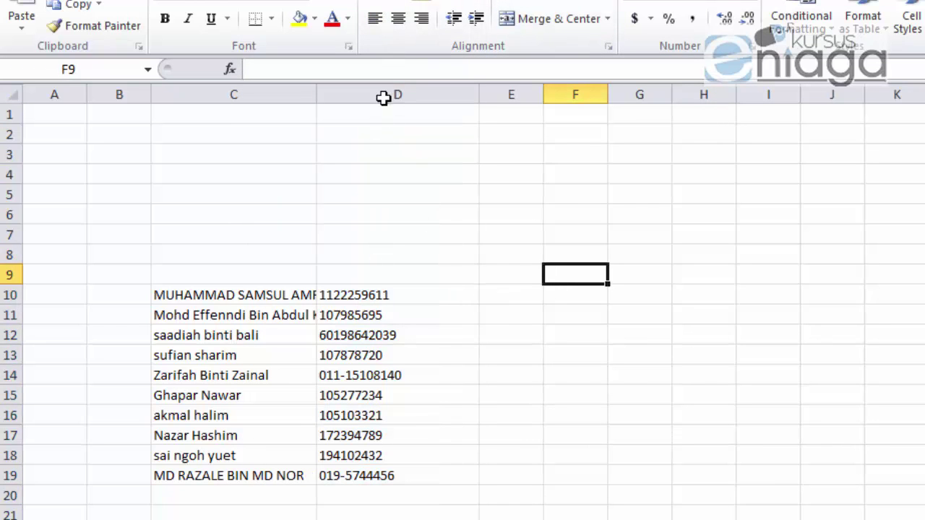
pyautogui.click(383, 98)
pyautogui.click(422, 18)
pyautogui.click(563, 245)
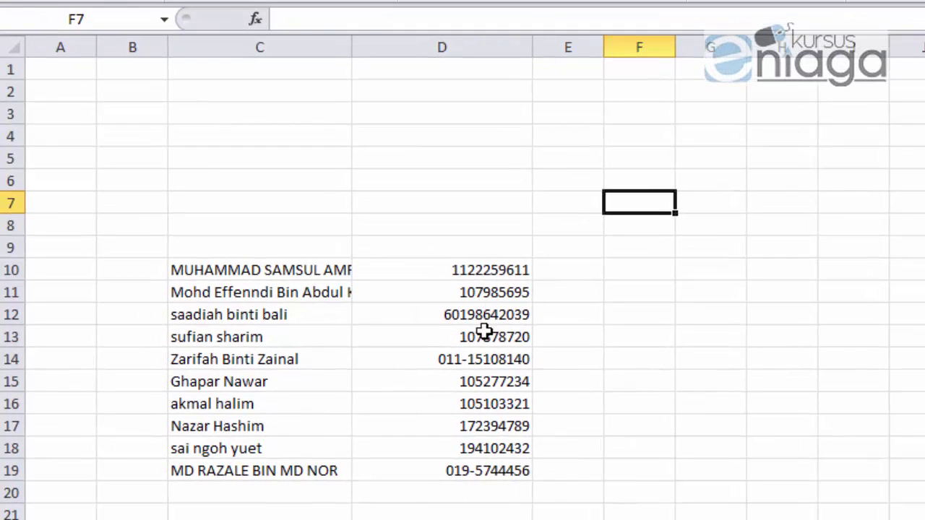
# Step: Remove the hyphens from the numbers in D14 and D19, then pick D12's prefixed number
pyautogui.click(424, 373)
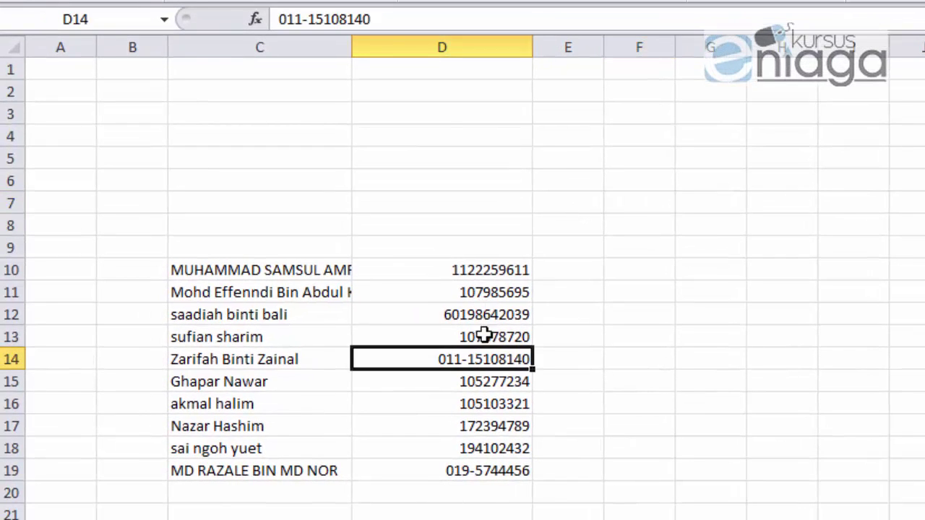
pyautogui.click(309, 19)
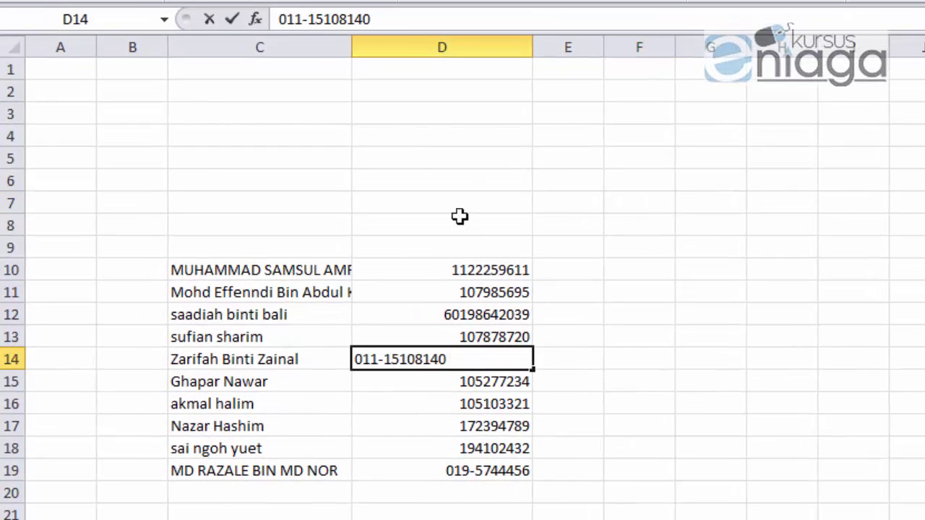
pyautogui.press('BackSpace')
pyautogui.click(614, 423)
pyautogui.click(528, 471)
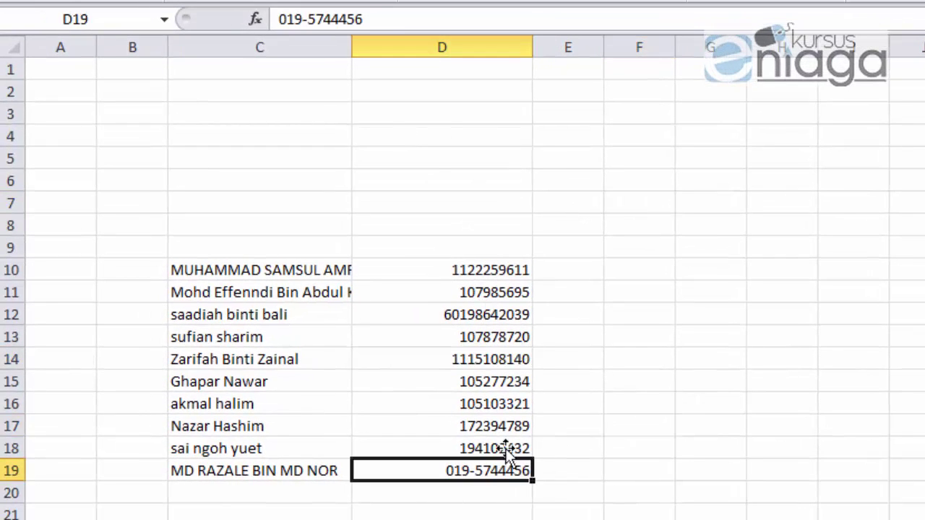
pyautogui.click(304, 20)
pyautogui.press('BackSpace')
pyautogui.click(688, 334)
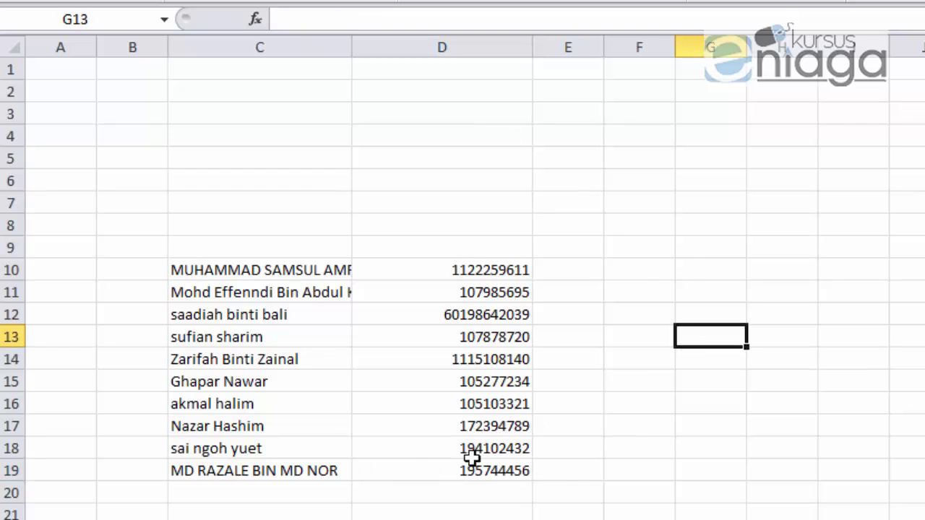
pyautogui.click(468, 297)
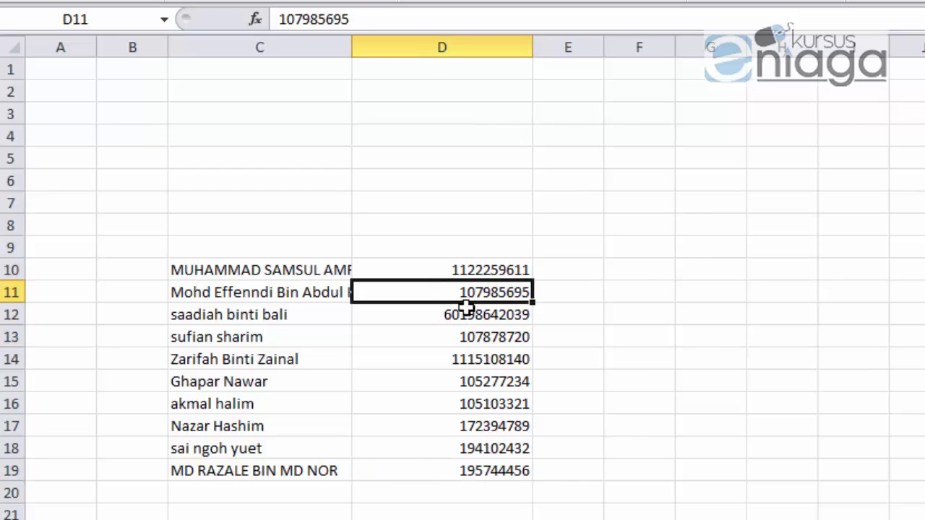
pyautogui.click(463, 314)
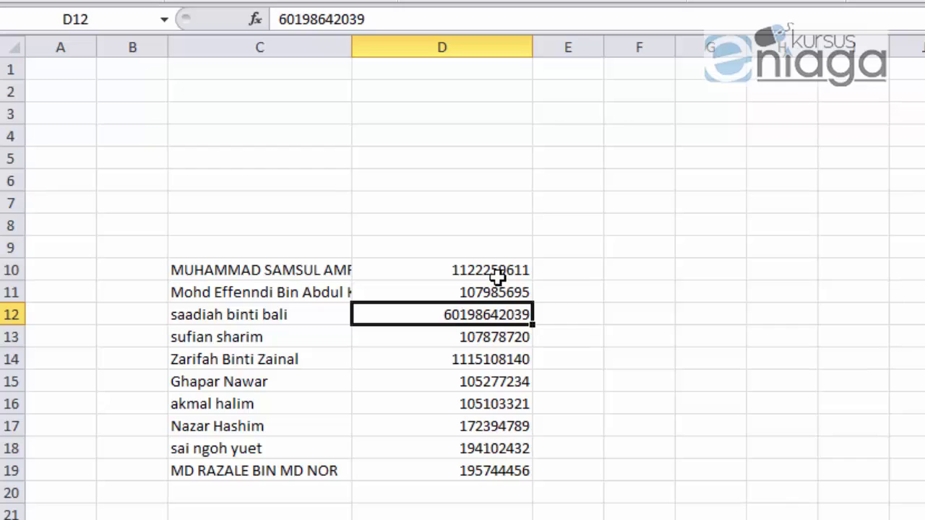
pyautogui.scroll(-1, 569, 316)
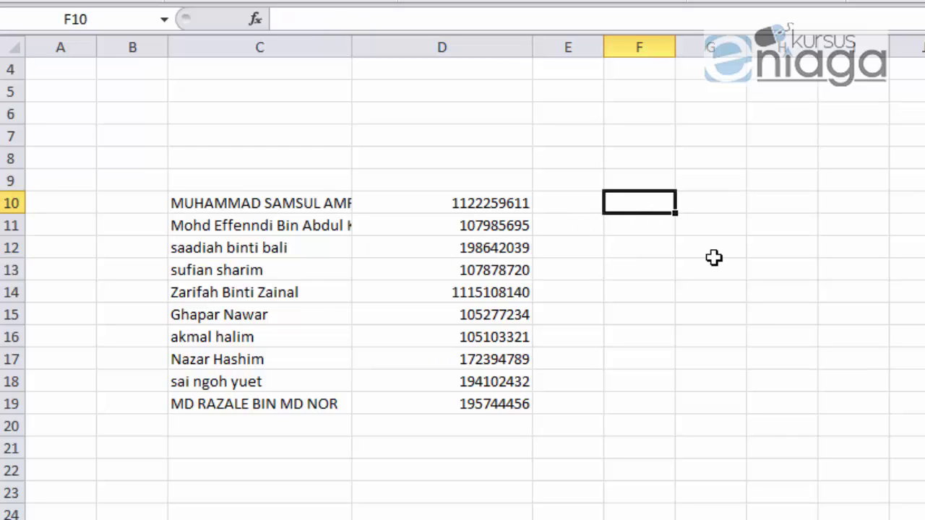
# Step: Enter ="60"&D10 in F10, widen column F, and fill the formula down to F19
pyautogui.write('="60"&')
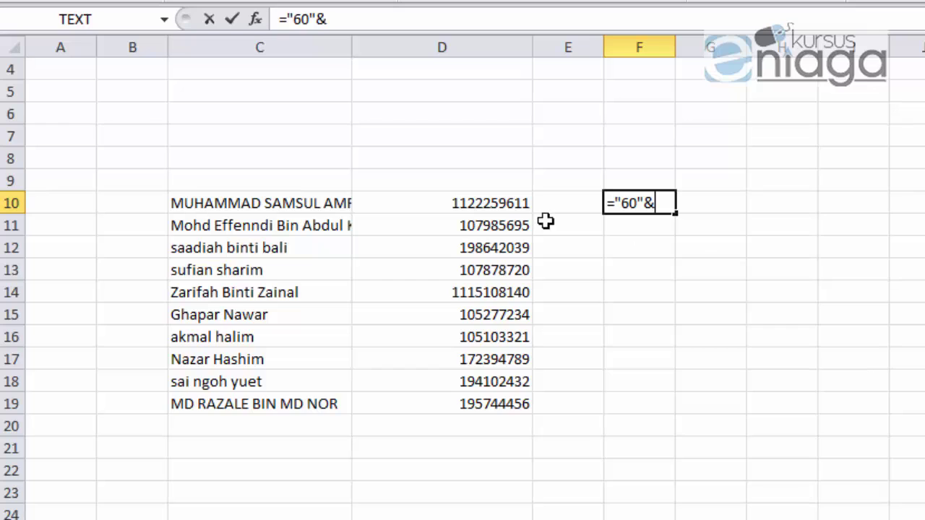
pyautogui.click(508, 203)
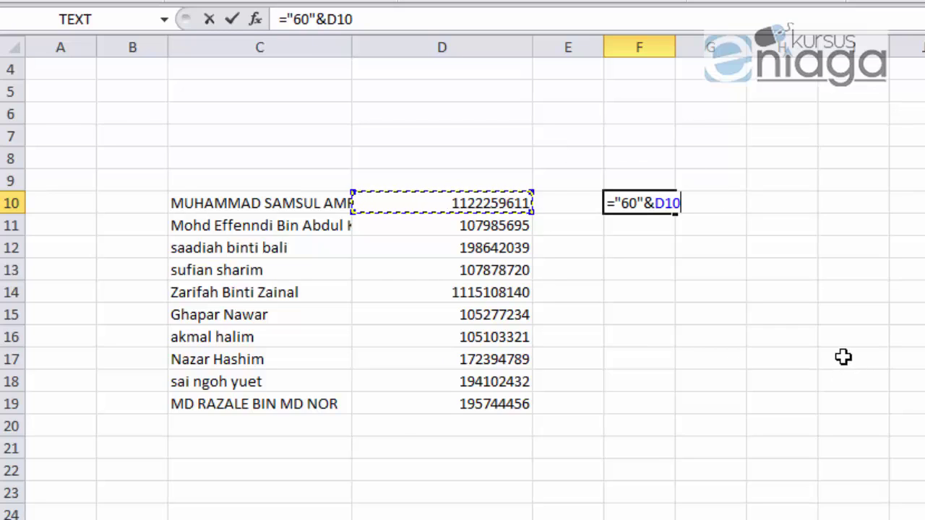
pyautogui.press('Return')
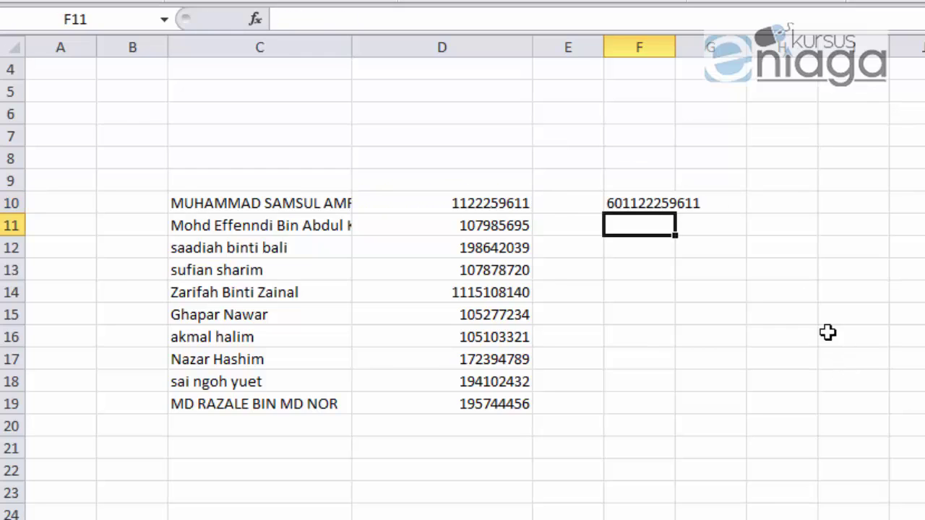
pyautogui.moveTo(672, 48); pyautogui.dragTo(738, 46)
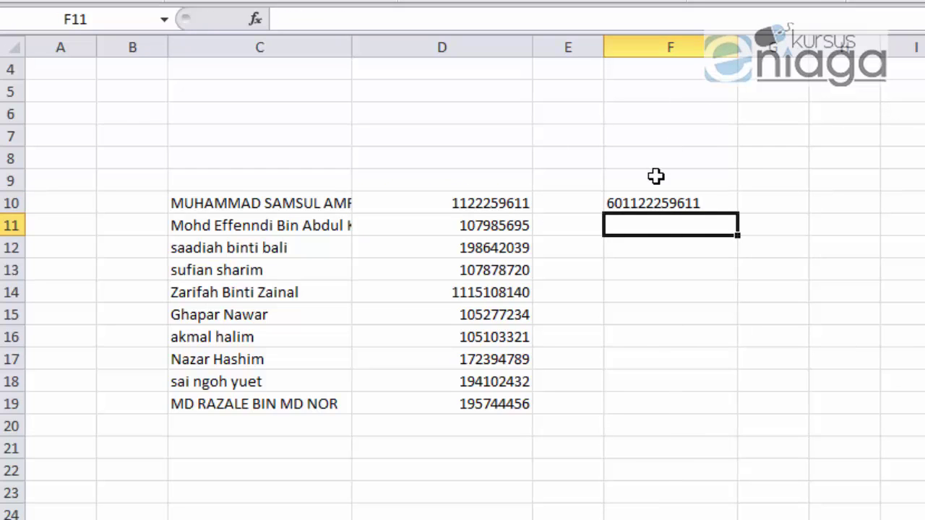
pyautogui.click(692, 255)
pyautogui.click(701, 203)
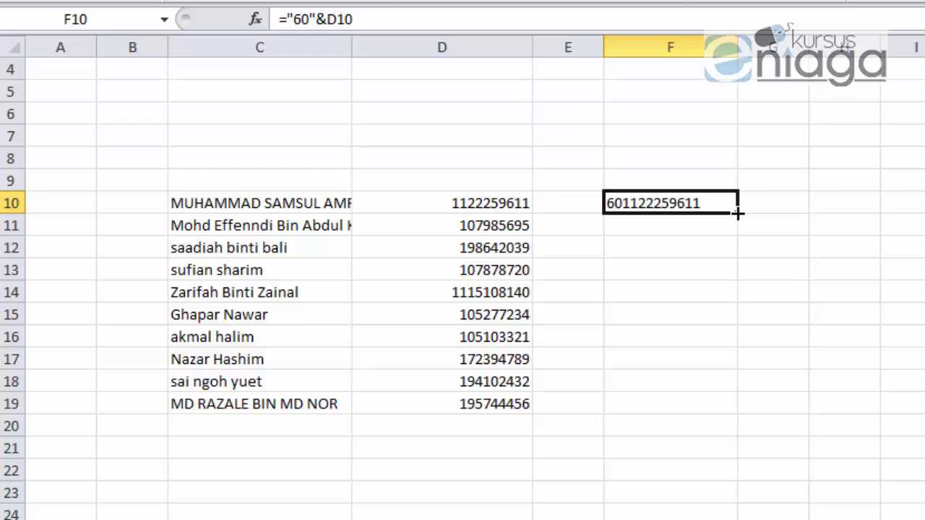
pyautogui.moveTo(737, 213); pyautogui.dragTo(741, 410)
pyautogui.click(879, 372)
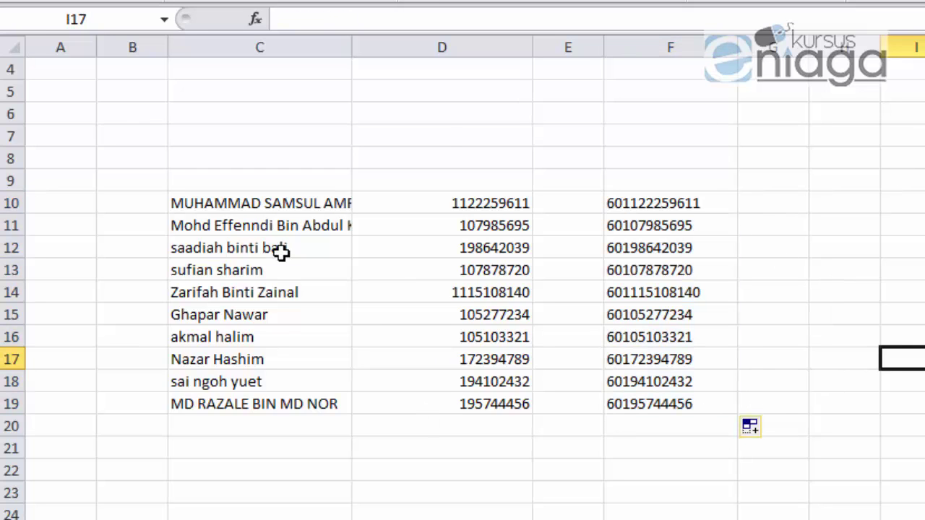
# Step: Copy the ten names from C10:C19 into A2 on the contacts sheet and widen column A
pyautogui.moveTo(235, 199); pyautogui.dragTo(242, 399)
pyautogui.hotkey('ctrl', 'c')
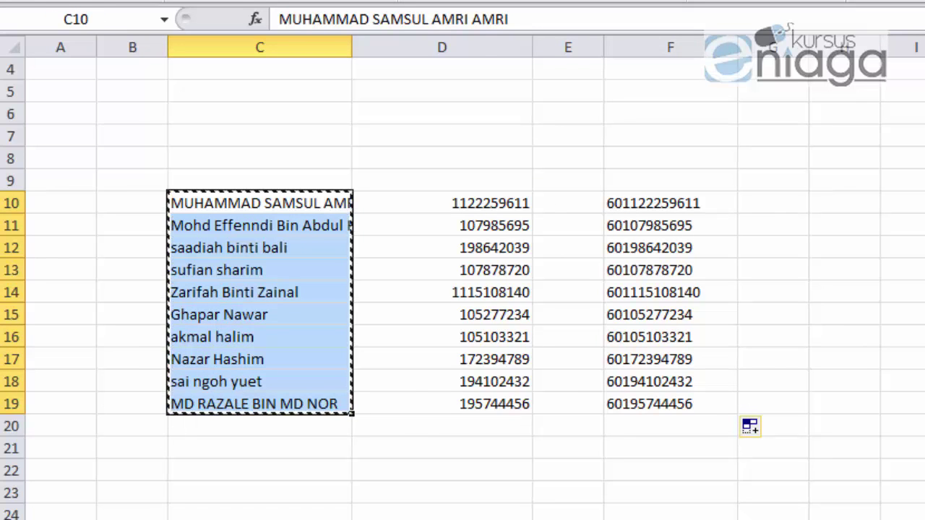
pyautogui.hotkey('ctrl', 'pagedown')
pyautogui.click(66, 96)
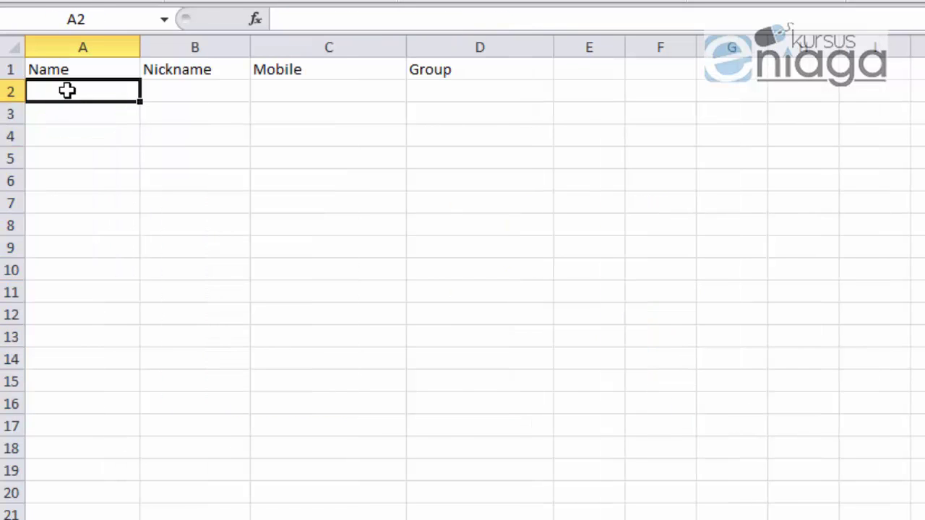
pyautogui.hotkey('ctrl', 'v')
pyautogui.moveTo(141, 44); pyautogui.dragTo(239, 48)
# Step: Trim the names in A2 through A6 down to short first names
pyautogui.click(108, 94)
pyautogui.doubleClick(123, 91)
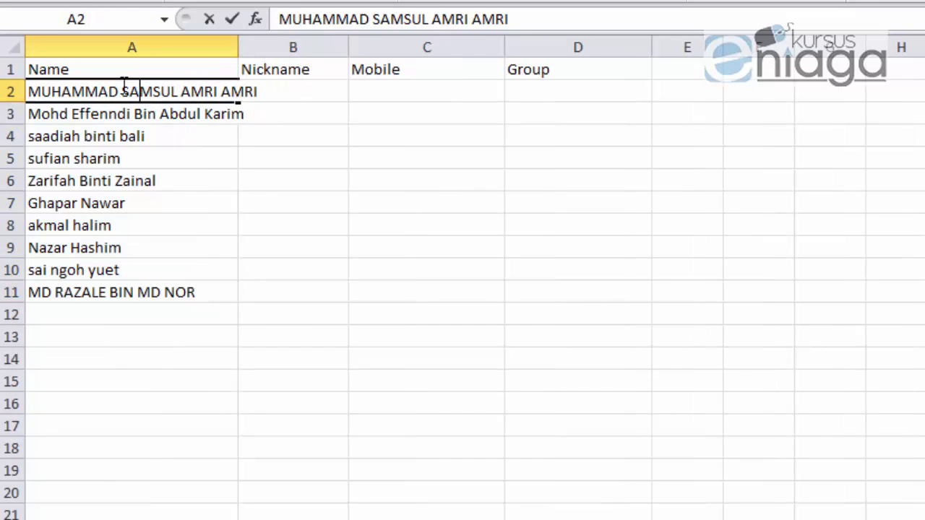
pyautogui.moveTo(119, 92); pyautogui.dragTo(7, 101)
pyautogui.press('Delete')
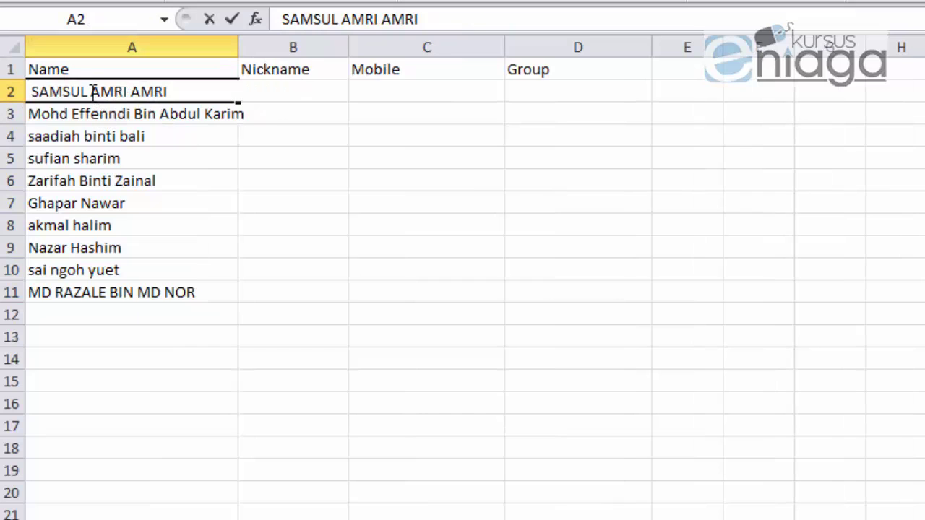
pyautogui.moveTo(92, 91); pyautogui.dragTo(186, 89)
pyautogui.press('Delete')
pyautogui.click(75, 114)
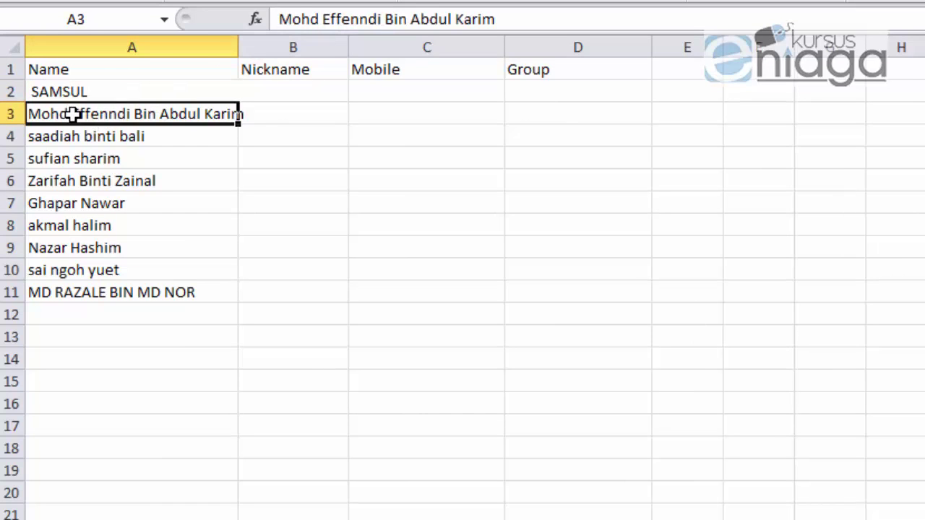
pyautogui.doubleClick(73, 114)
pyautogui.moveTo(73, 114); pyautogui.dragTo(36, 86)
pyautogui.press('Delete')
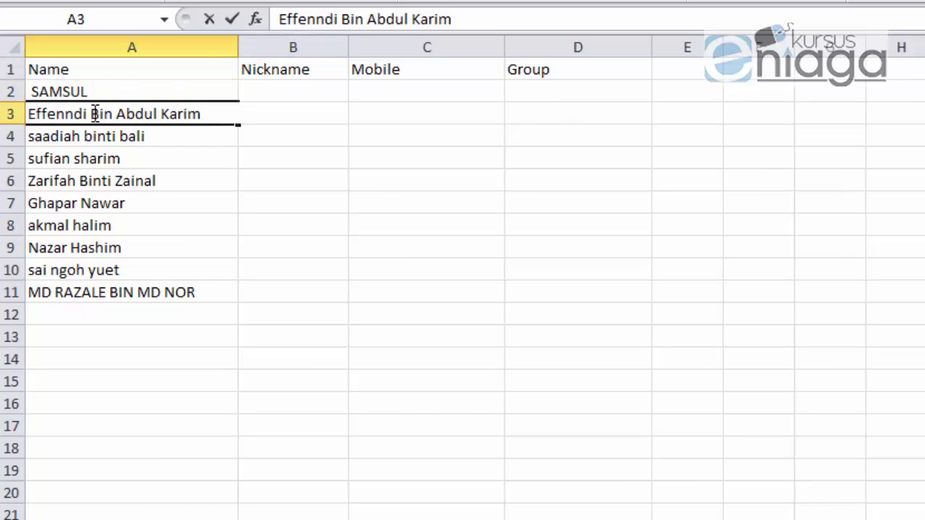
pyautogui.moveTo(87, 114); pyautogui.dragTo(248, 114)
pyautogui.press('Delete')
pyautogui.doubleClick(84, 136)
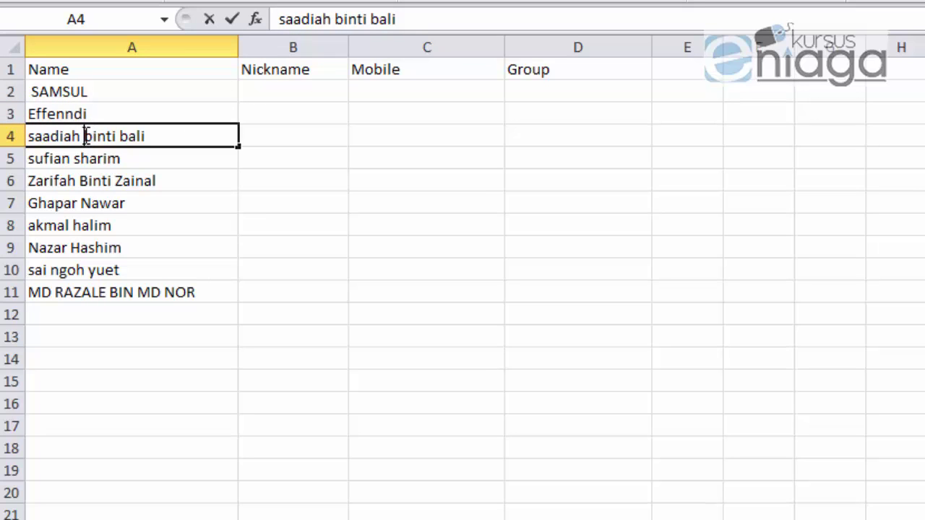
pyautogui.moveTo(83, 136); pyautogui.dragTo(159, 169)
pyautogui.press('Delete')
pyautogui.doubleClick(80, 159)
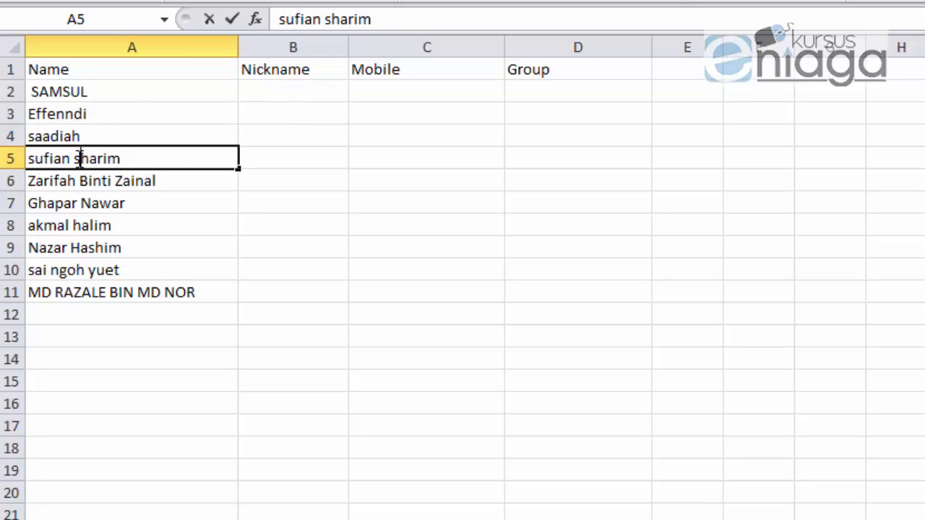
pyautogui.press('Delete')
pyautogui.moveTo(71, 158); pyautogui.dragTo(149, 202)
pyautogui.doubleClick(79, 181)
pyautogui.press('Delete')
# Step: Trim the names in A7 through A11 down to short first names
pyautogui.doubleClick(78, 202)
pyautogui.moveTo(78, 202); pyautogui.dragTo(127, 211)
pyautogui.press('Delete')
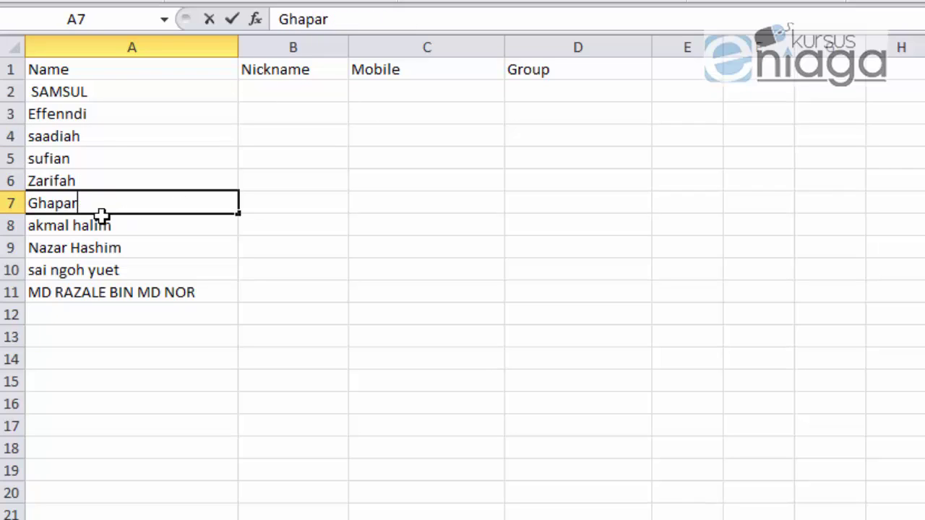
pyautogui.doubleClick(74, 225)
pyautogui.moveTo(68, 225); pyautogui.dragTo(167, 224)
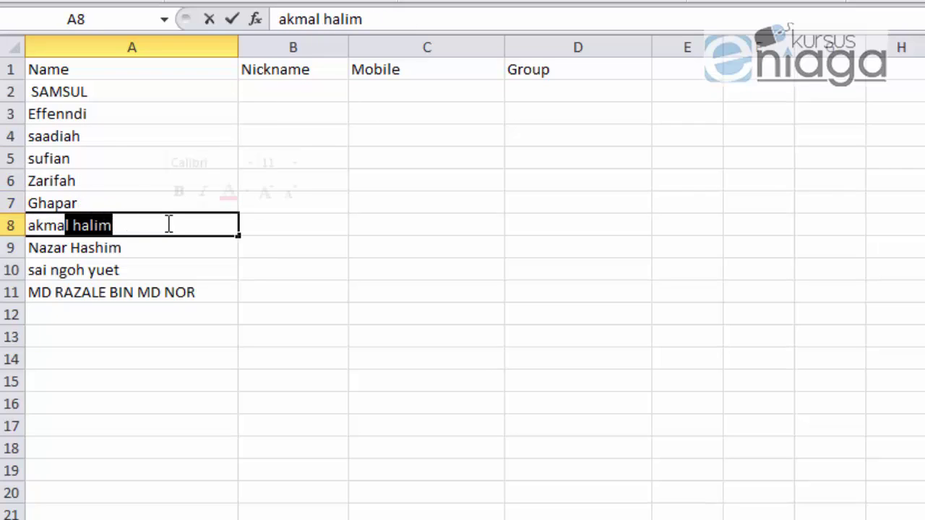
pyautogui.press('Delete')
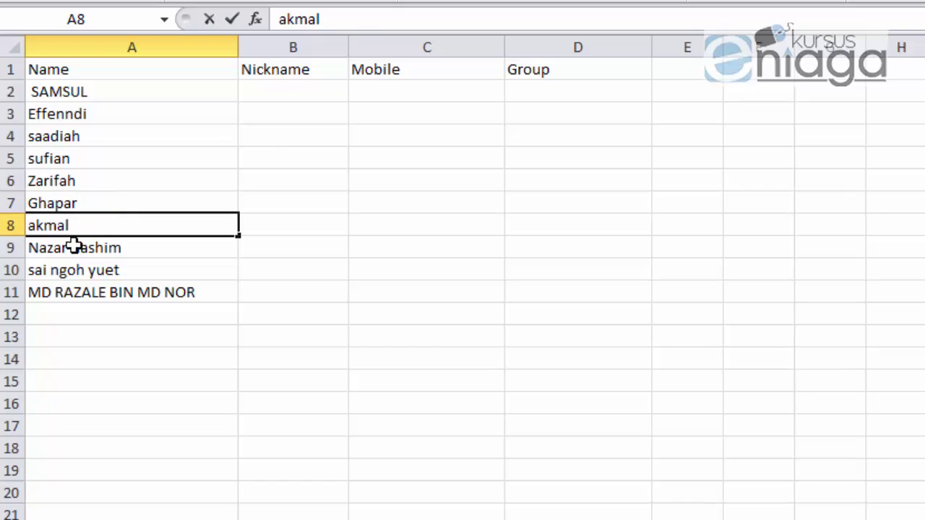
pyautogui.doubleClick(70, 246)
pyautogui.moveTo(70, 247); pyautogui.dragTo(149, 249)
pyautogui.press('Delete')
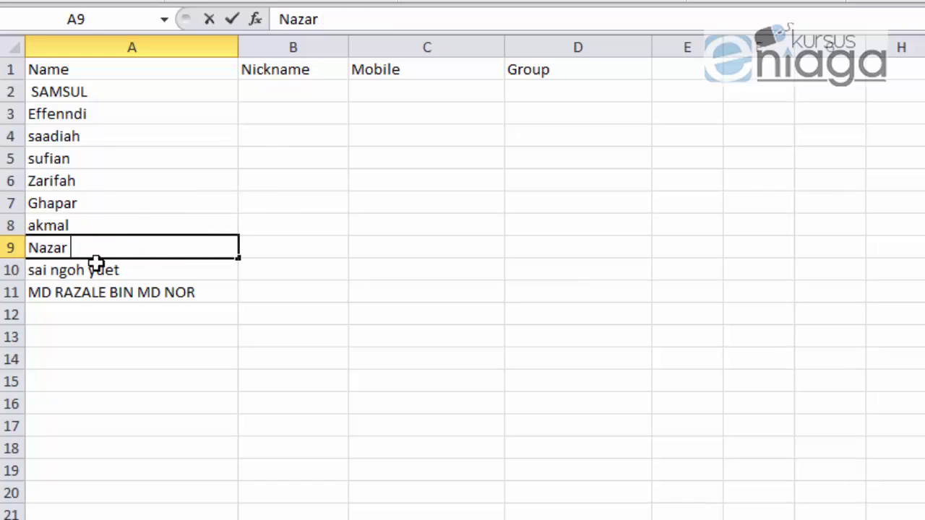
pyautogui.click(94, 269)
pyautogui.doubleClick(84, 269)
pyautogui.moveTo(49, 270); pyautogui.dragTo(157, 260)
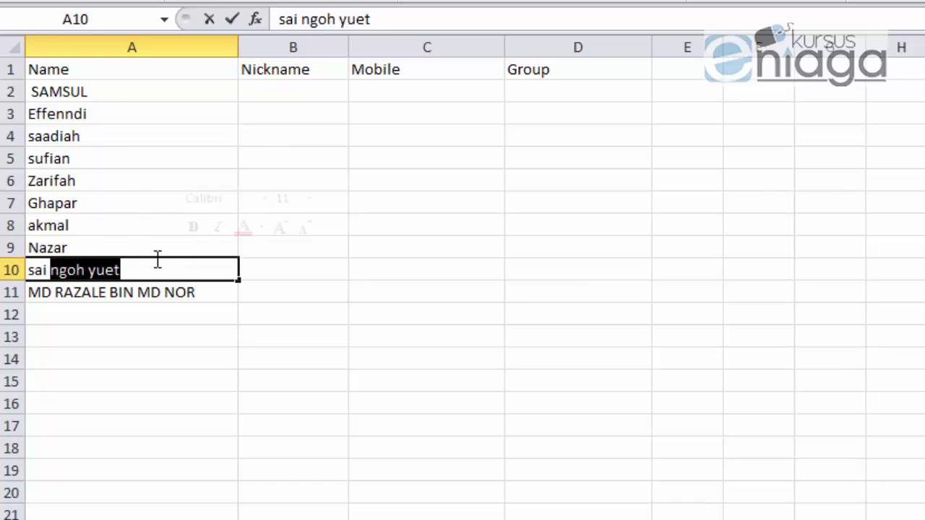
pyautogui.press('Delete')
pyautogui.click(109, 292)
pyautogui.doubleClick(112, 292)
pyautogui.moveTo(112, 292); pyautogui.dragTo(205, 292)
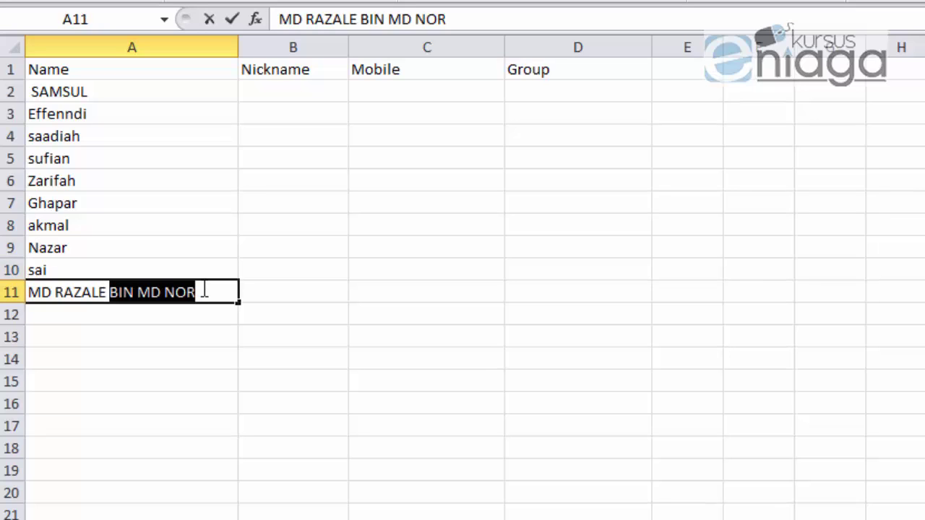
pyautogui.press('Delete')
# Step: Copy the shortened names A2:A11 into B2 under Nickname
pyautogui.moveTo(101, 92); pyautogui.dragTo(109, 159)
pyautogui.moveTo(139, 240); pyautogui.dragTo(140, 291)
pyautogui.hotkey('ctrl', 'c')
pyautogui.click(279, 89)
pyautogui.hotkey('ctrl', 'v')
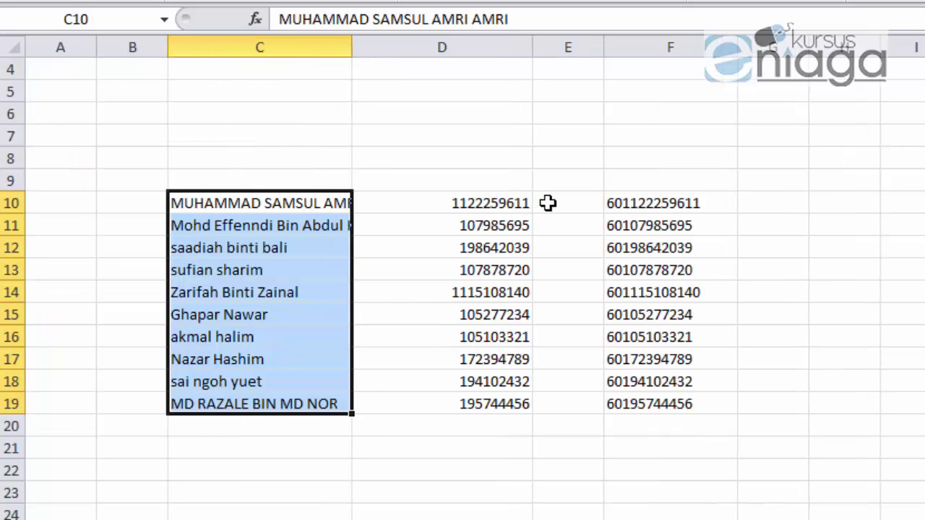
# Step: Copy the prefixed numbers F10:F19 into C2 under Mobile on the contacts sheet
pyautogui.moveTo(666, 203); pyautogui.dragTo(619, 400)
pyautogui.hotkey('ctrl', 'c')
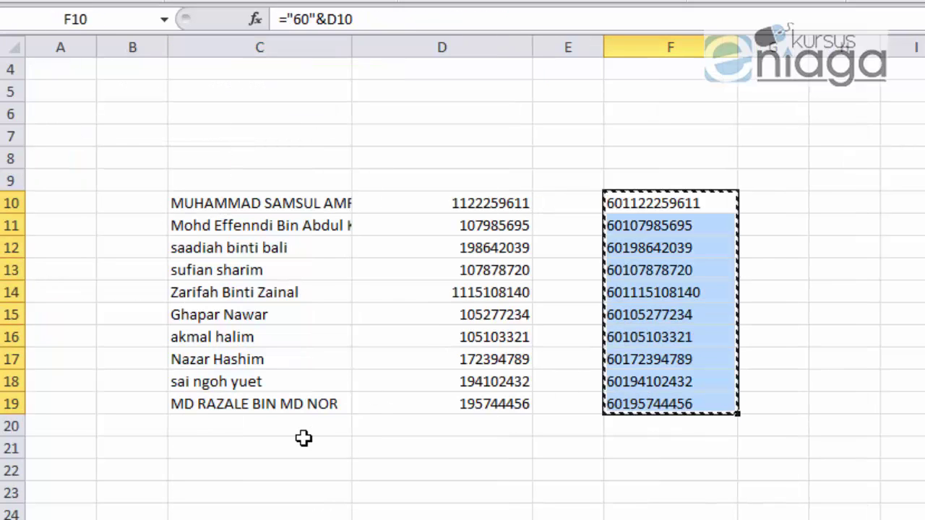
pyautogui.hotkey('ctrl', 'pageup')
pyautogui.click(381, 90)
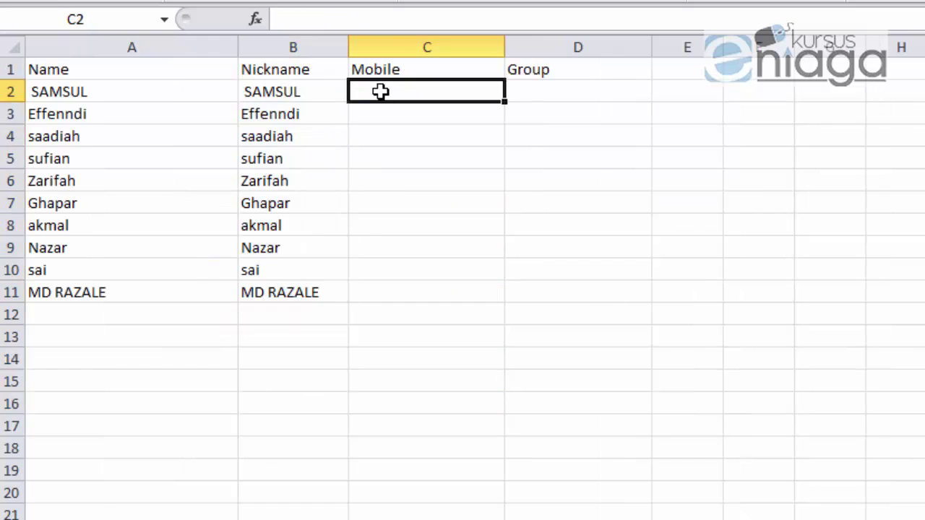
pyautogui.hotkey('ctrl', 'v')
# Step: Enter SOM in D2 and fill it down to D11 for all ten contacts
pyautogui.click(562, 87)
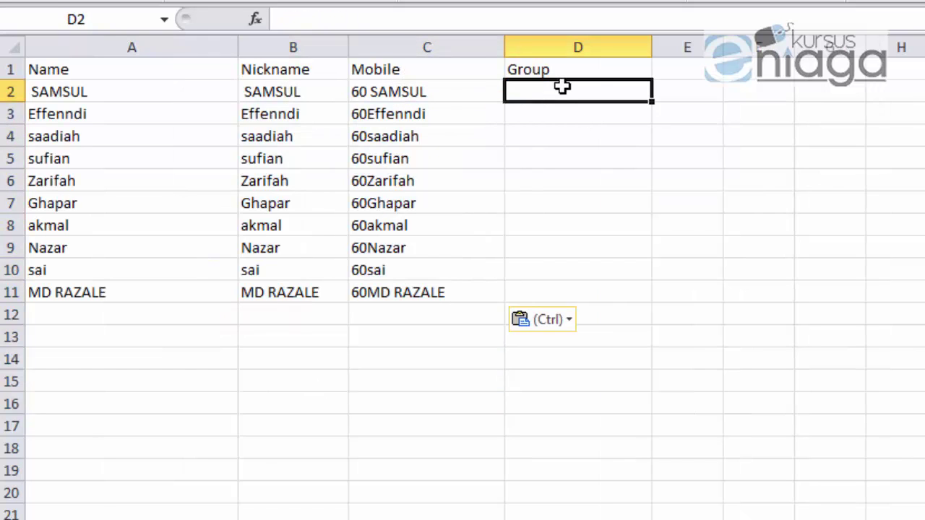
pyautogui.write('grop')
pyautogui.press('BackSpace')
pyautogui.press('BackSpace')
pyautogui.press('BackSpace')
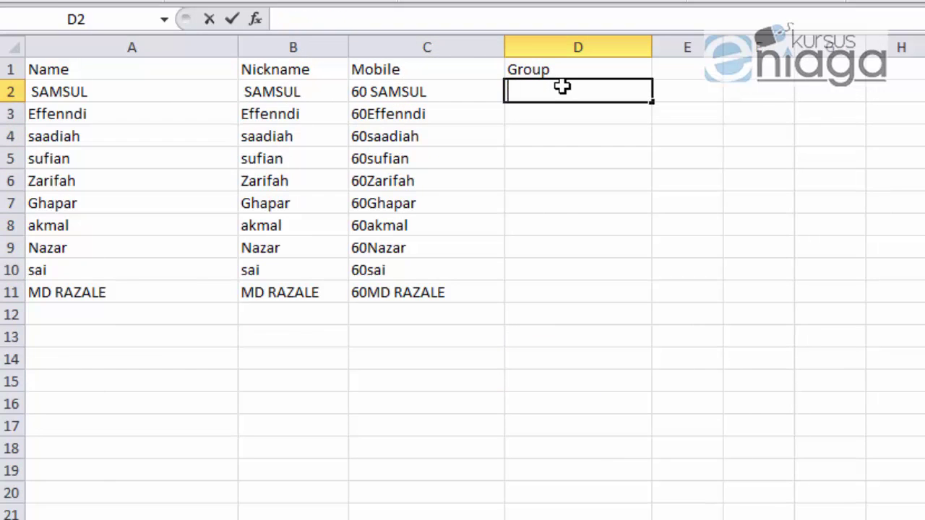
pyautogui.write('SOM')
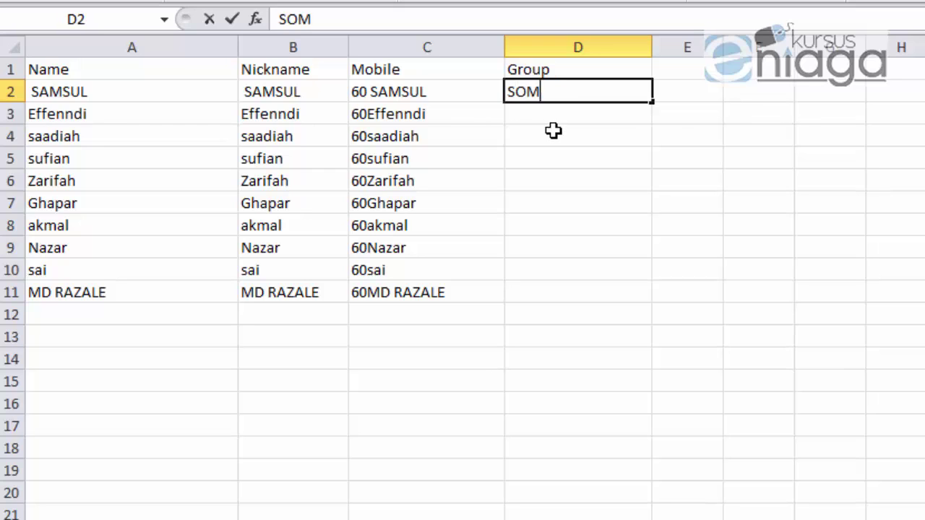
pyautogui.click(554, 130)
pyautogui.click(570, 90)
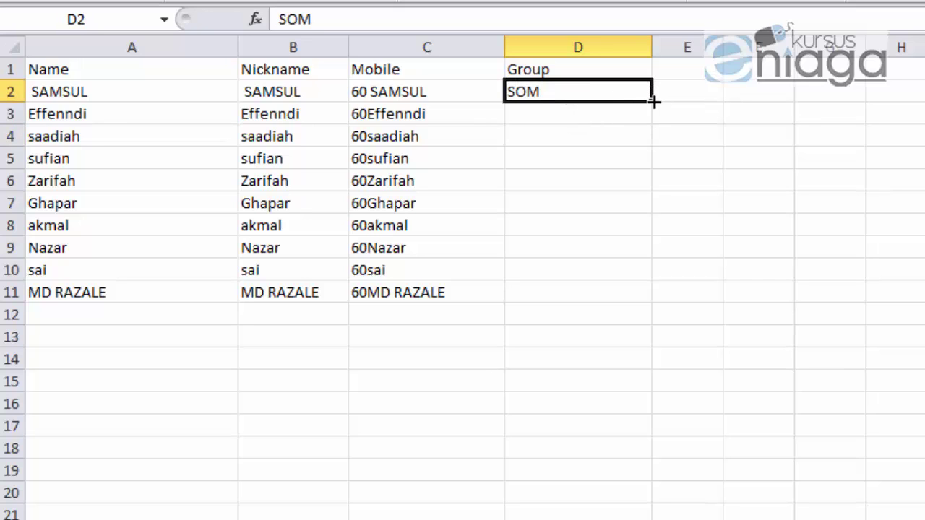
pyautogui.moveTo(653, 102); pyautogui.dragTo(652, 302)
pyautogui.click(774, 245)
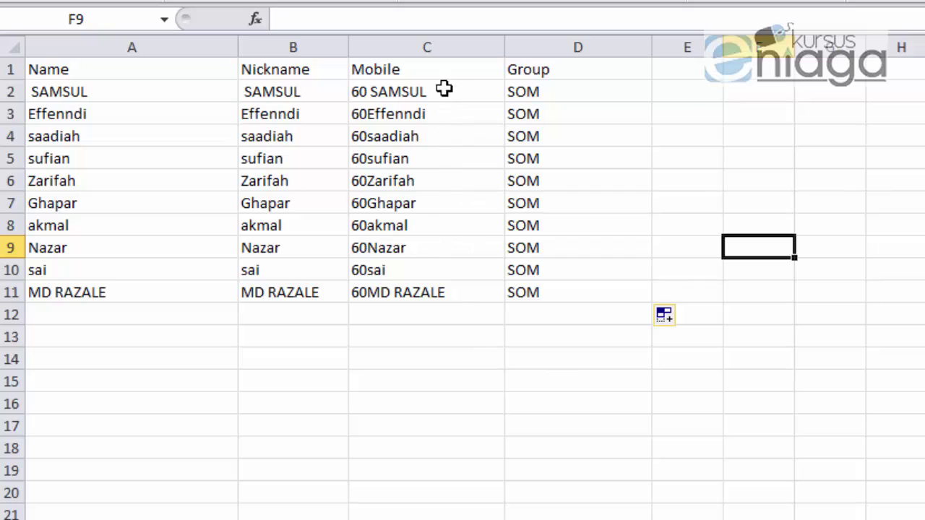
pyautogui.moveTo(444, 88); pyautogui.dragTo(439, 311)
# Step: Copy the 60-prefixed numbers F10:F19 and clear the placeholder Mobile entries C2:C11
pyautogui.click(434, 300)
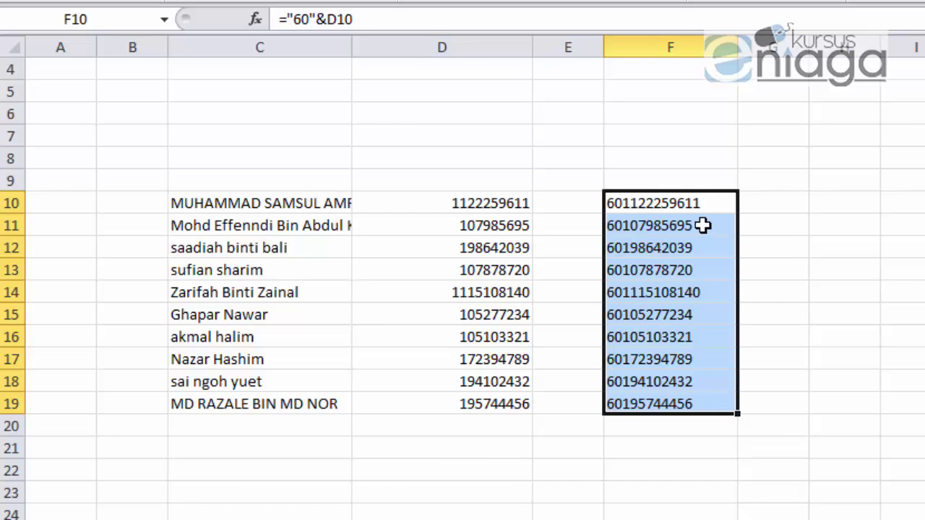
pyautogui.hotkey('ctrl', 'c')
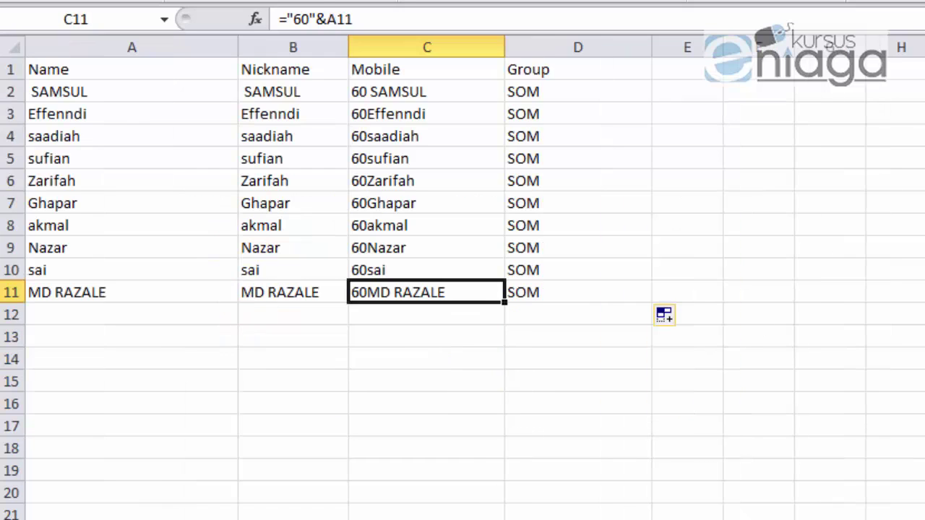
pyautogui.moveTo(407, 92); pyautogui.dragTo(438, 277)
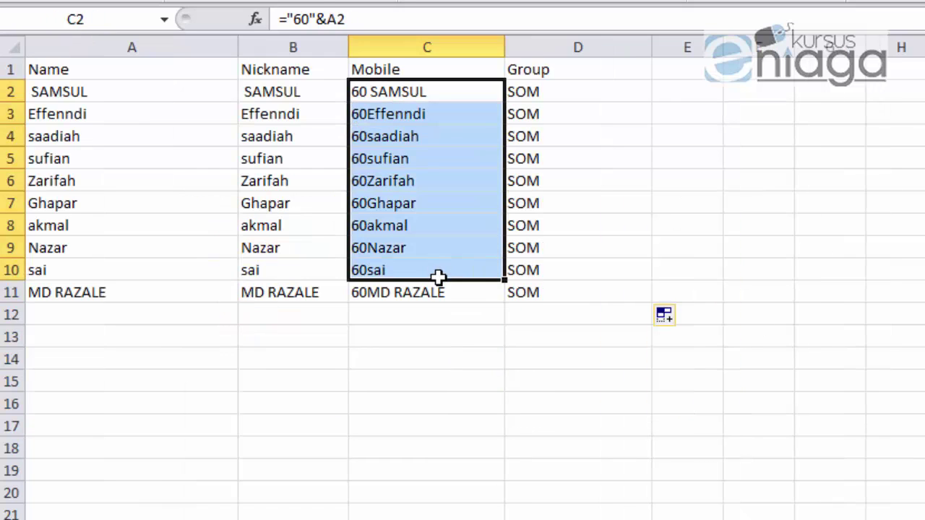
pyautogui.press('Delete')
pyautogui.click(434, 298)
pyautogui.press('Delete')
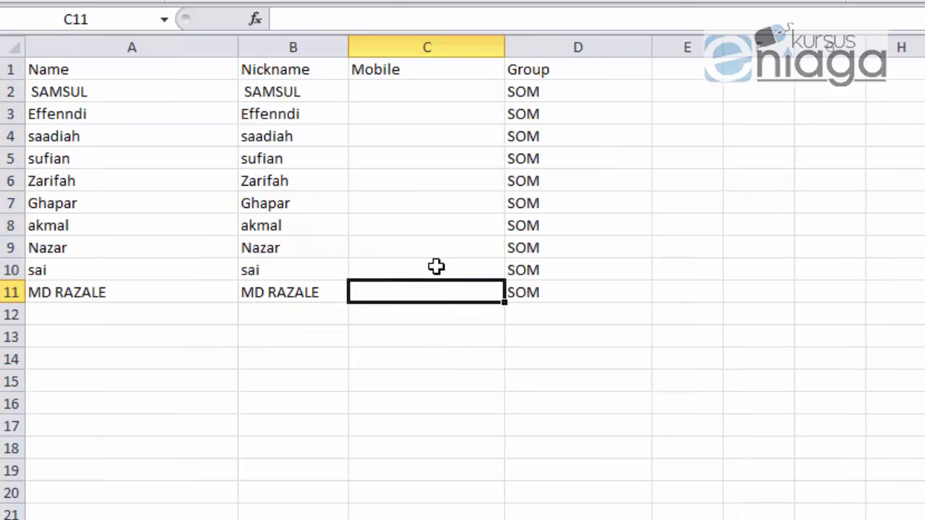
# Step: Paste the phone numbers into C2 as plain values
pyautogui.click(408, 90)
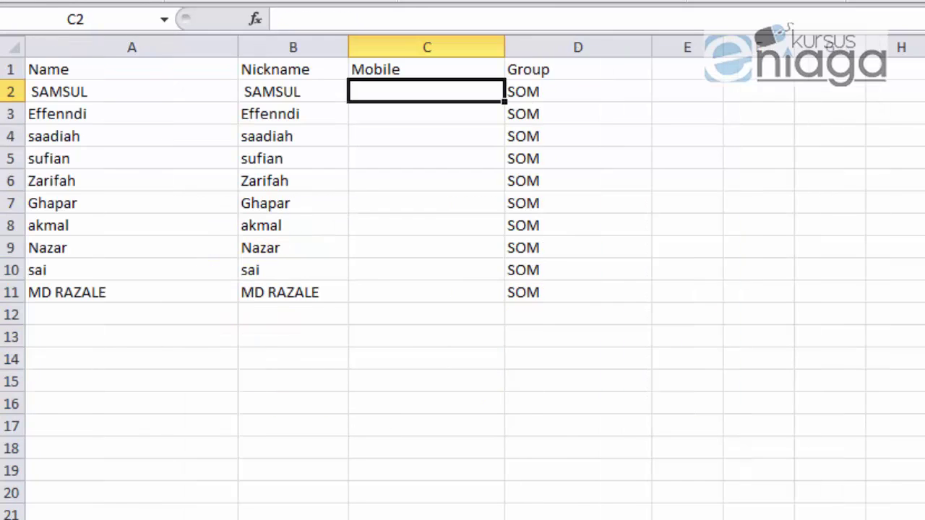
pyautogui.hotkey('alt', 'h')
pyautogui.press('v')
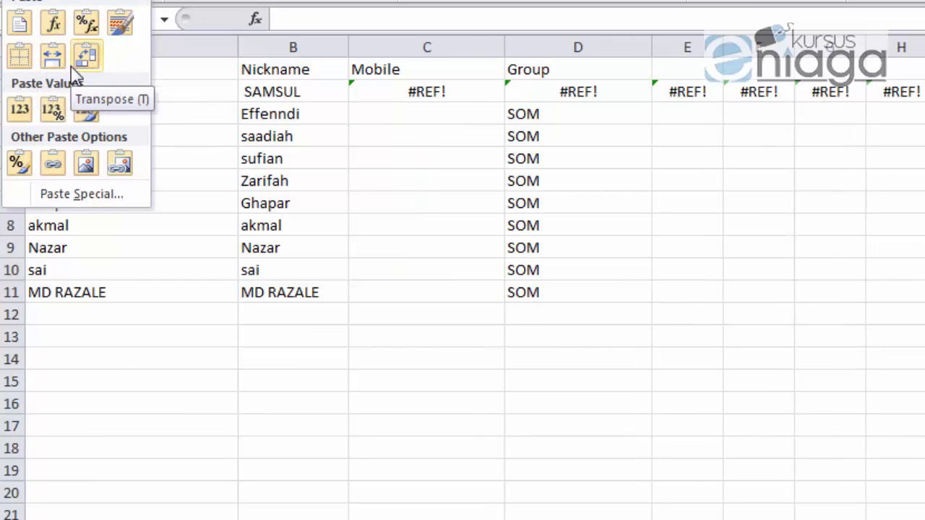
pyautogui.click(20, 116)
pyautogui.hotkey('ctrl', 'End')
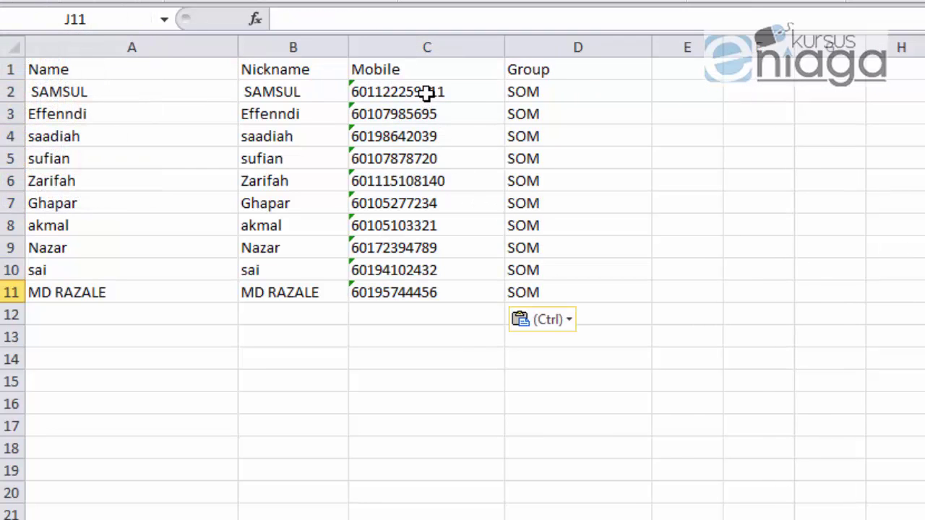
# Step: Ignore the number-stored-as-text warnings on the Mobile numbers and reapply the values-only paste
pyautogui.moveTo(428, 92); pyautogui.dragTo(424, 292)
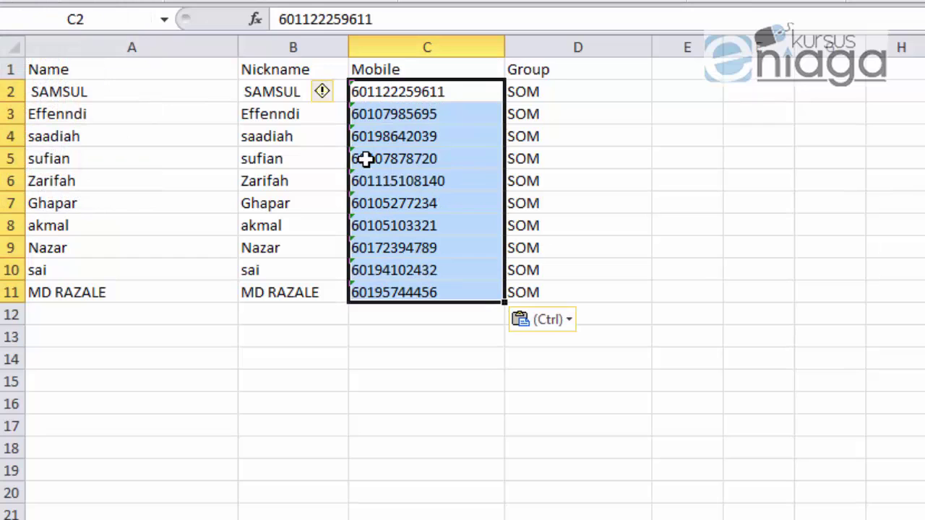
pyautogui.click(334, 97)
pyautogui.click(361, 203)
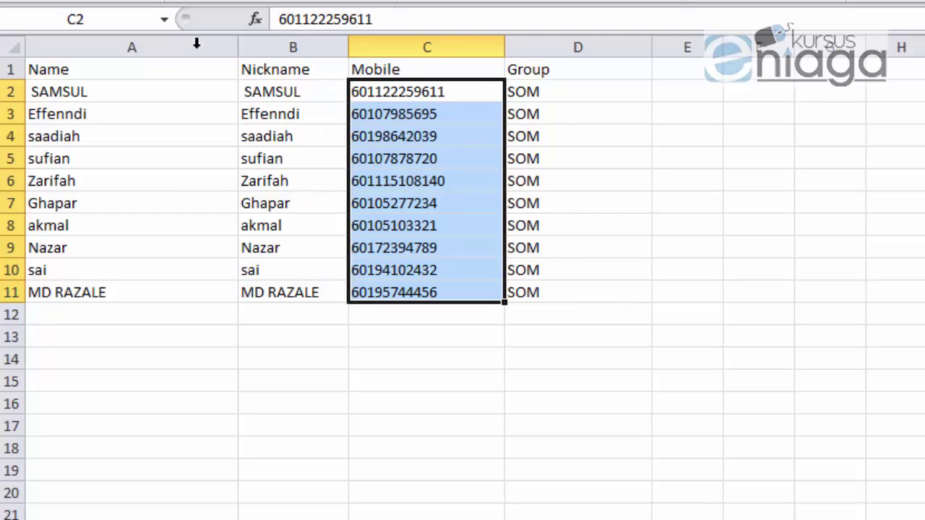
pyautogui.click(43, 4)
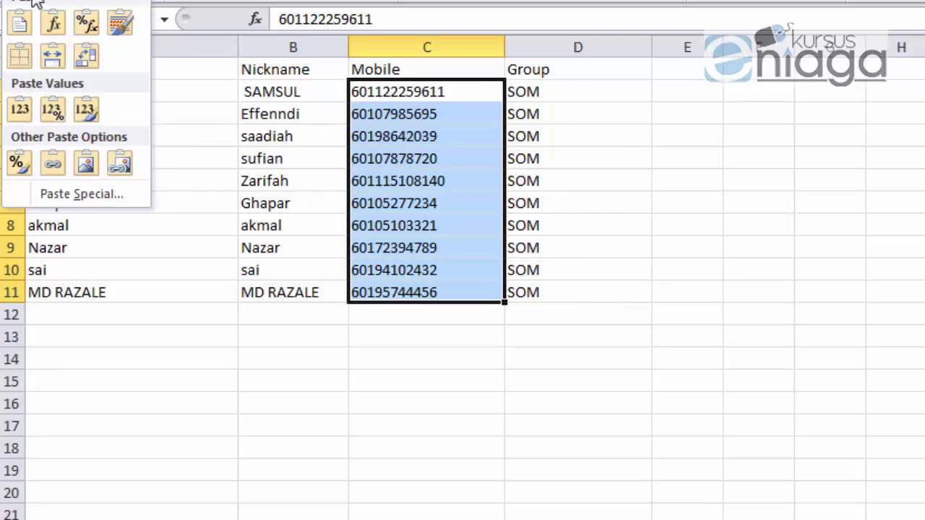
pyautogui.click(20, 114)
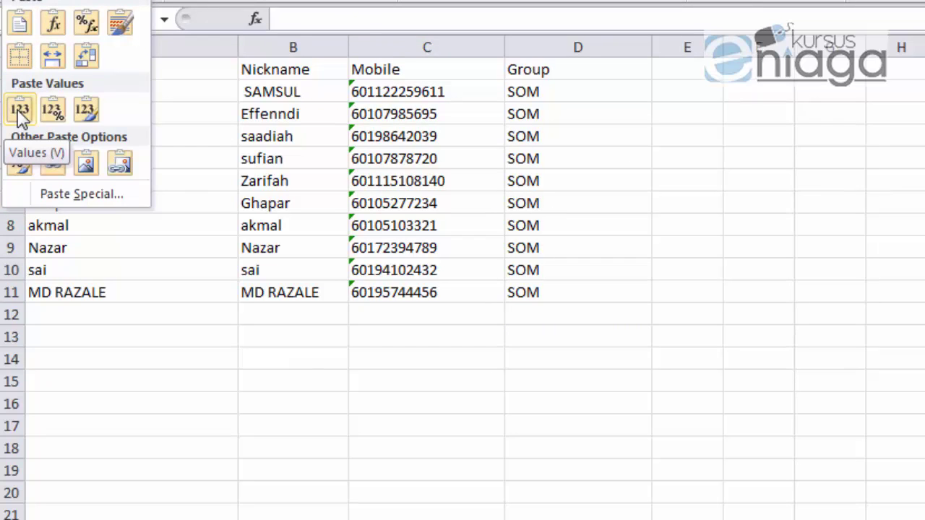
pyautogui.click(791, 147)
pyautogui.click(715, 203)
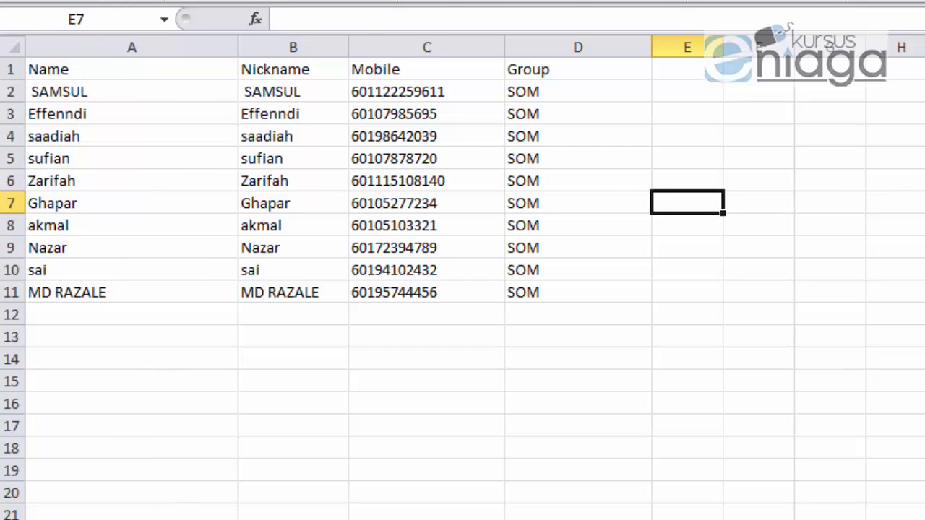
pyautogui.click(123, 37)
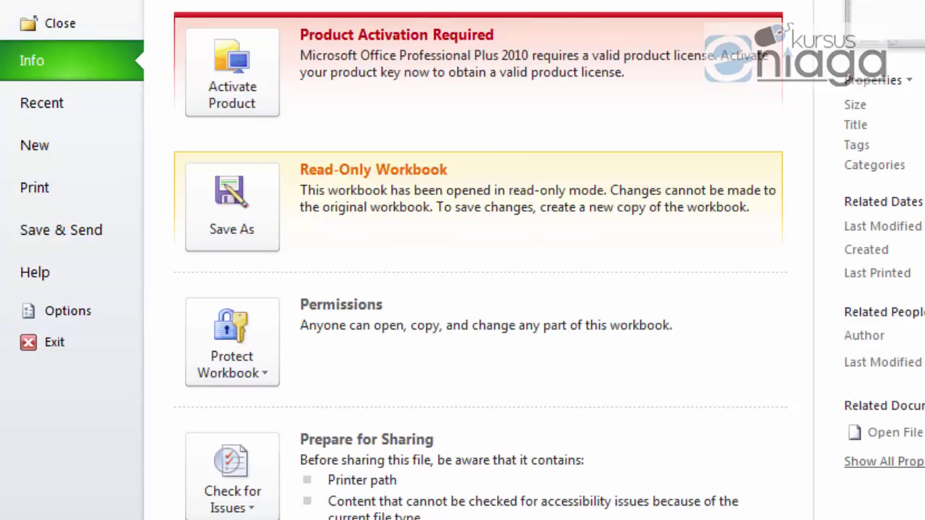
# Step: Save the active sheet to the Desktop as 'data' in CSV (Comma delimited) format
pyautogui.press('F12')
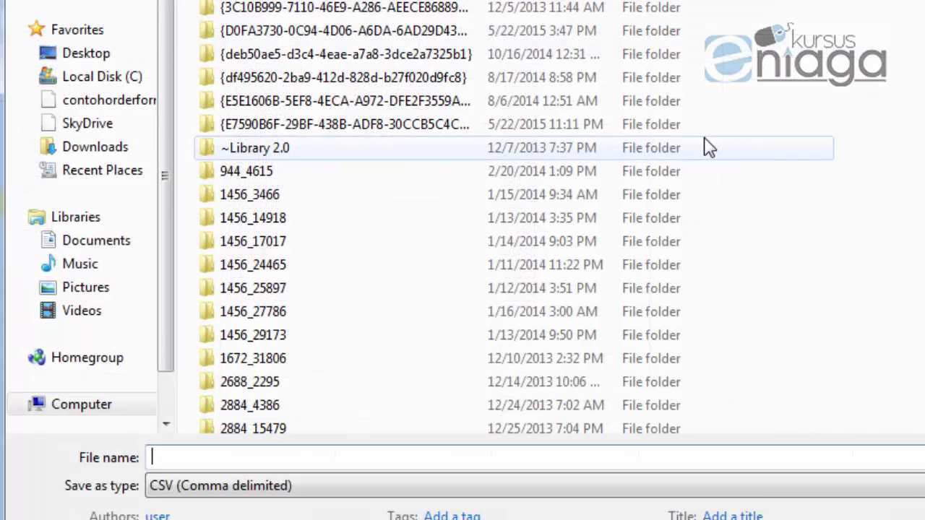
pyautogui.click(92, 22)
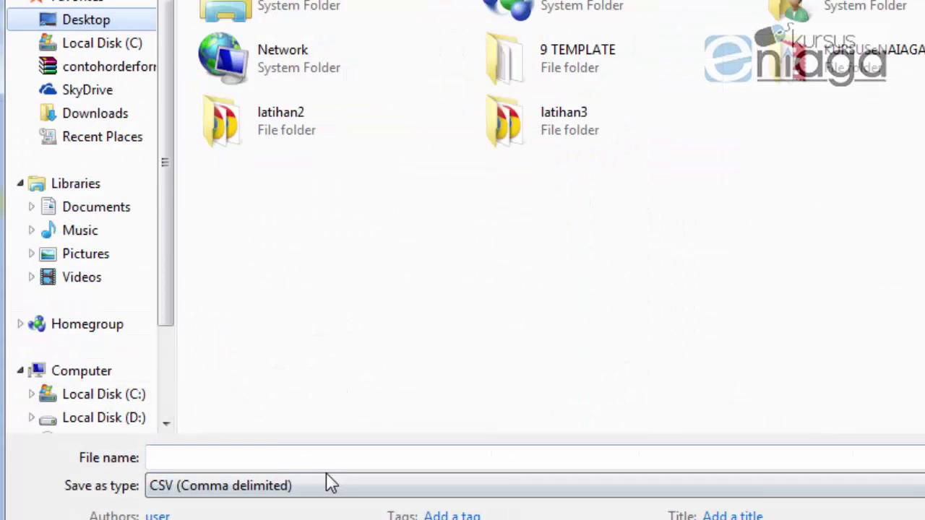
pyautogui.click(258, 458)
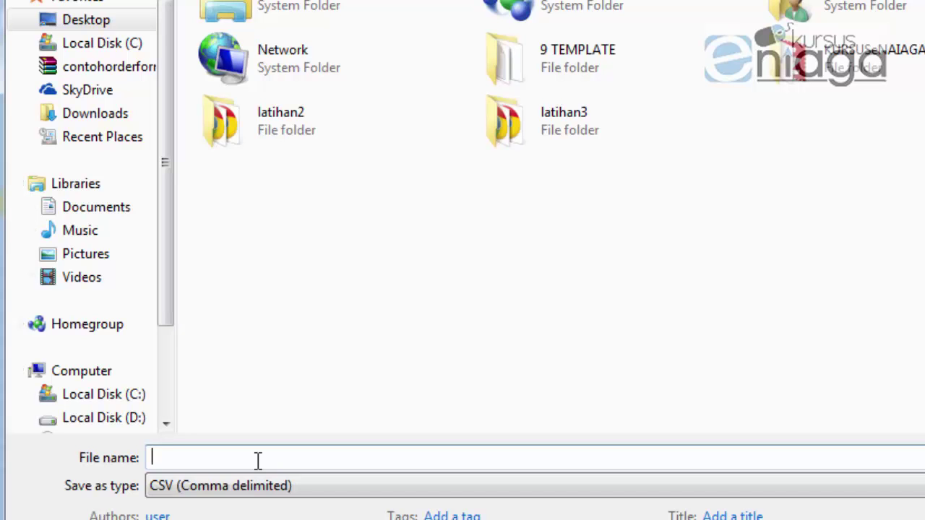
pyautogui.write('data')
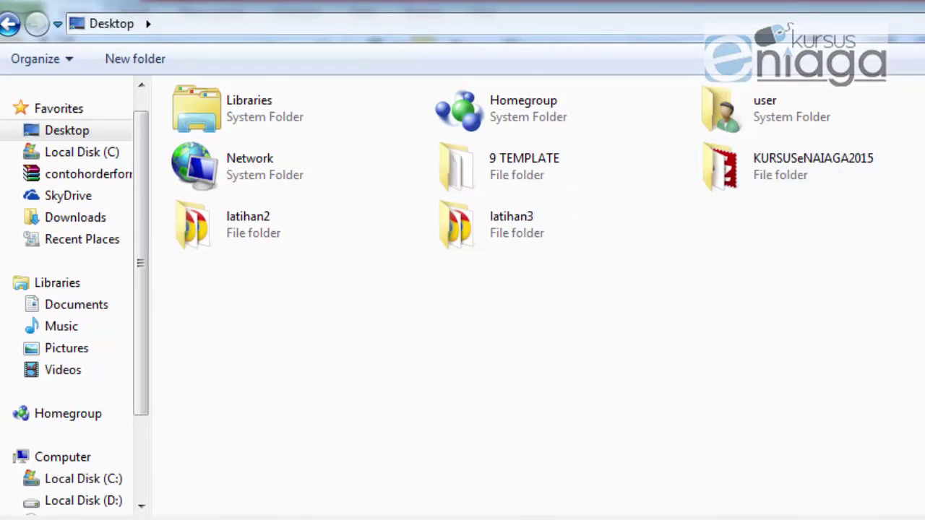
pyautogui.press('Return')
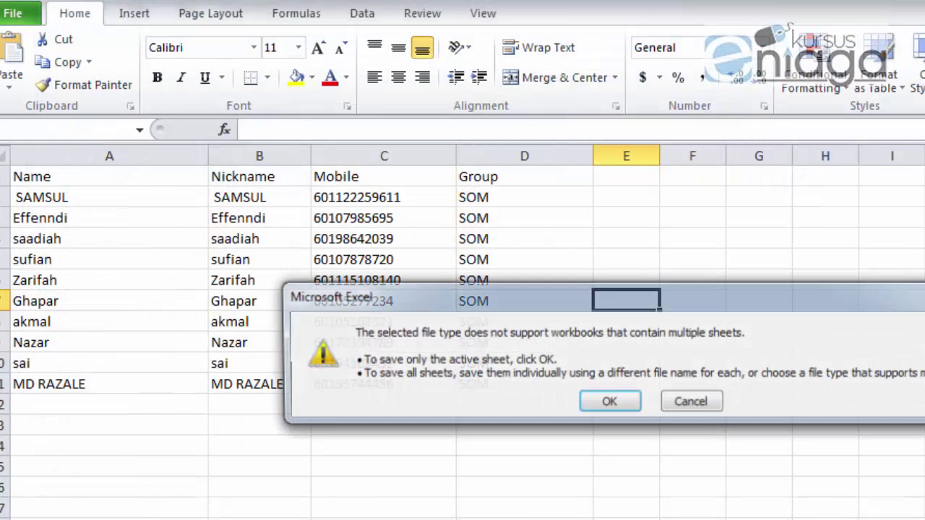
pyautogui.click(607, 417)
pyautogui.click(578, 412)
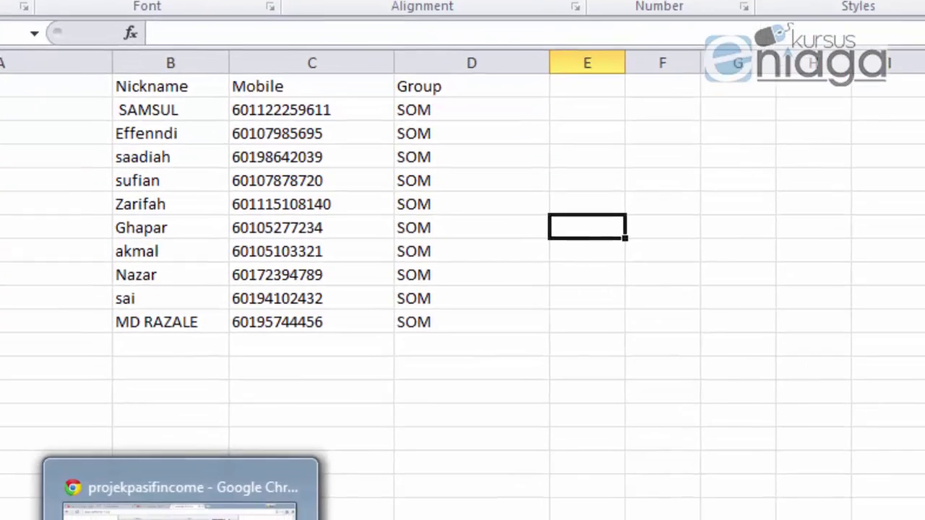
# Step: Upload dataSOM.csv under Add Contact via CSV file and confirm 10 Valid Contacts Uploaded
pyautogui.click(166, 491)
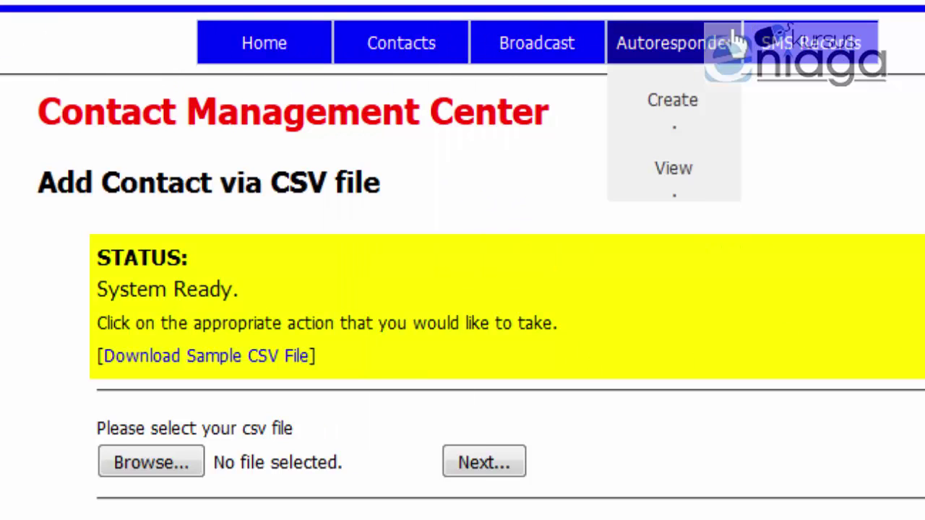
pyautogui.moveTo(397, 48)
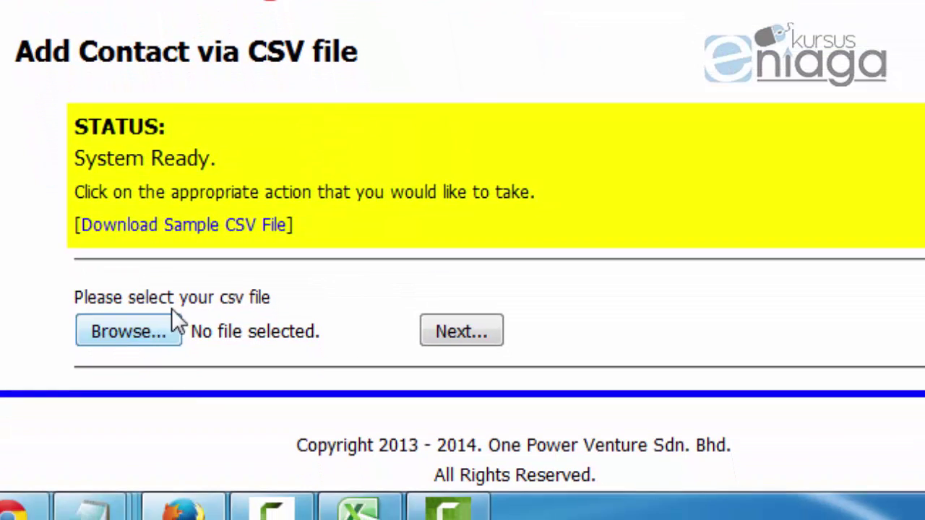
pyautogui.click(172, 322)
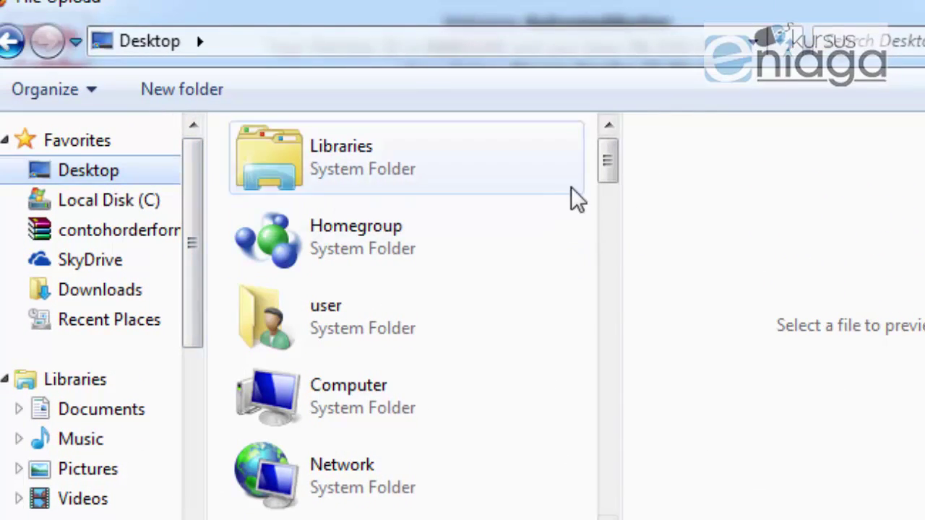
pyautogui.moveTo(611, 173); pyautogui.dragTo(633, 434)
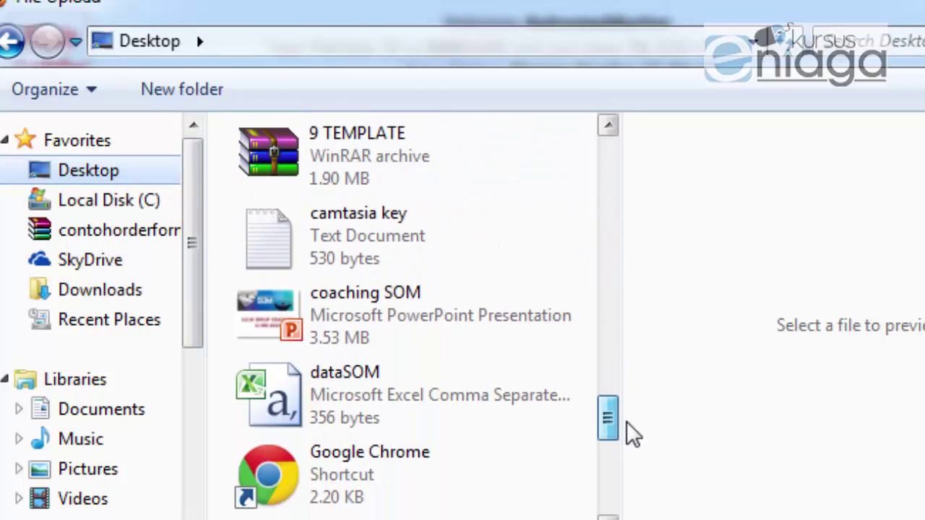
pyautogui.click(357, 398)
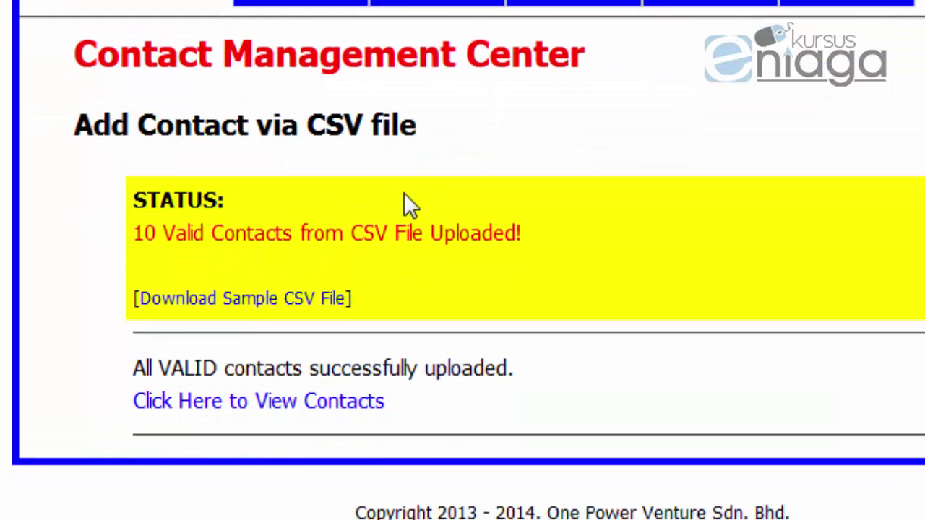
pyautogui.moveTo(133, 232); pyautogui.dragTo(500, 243)
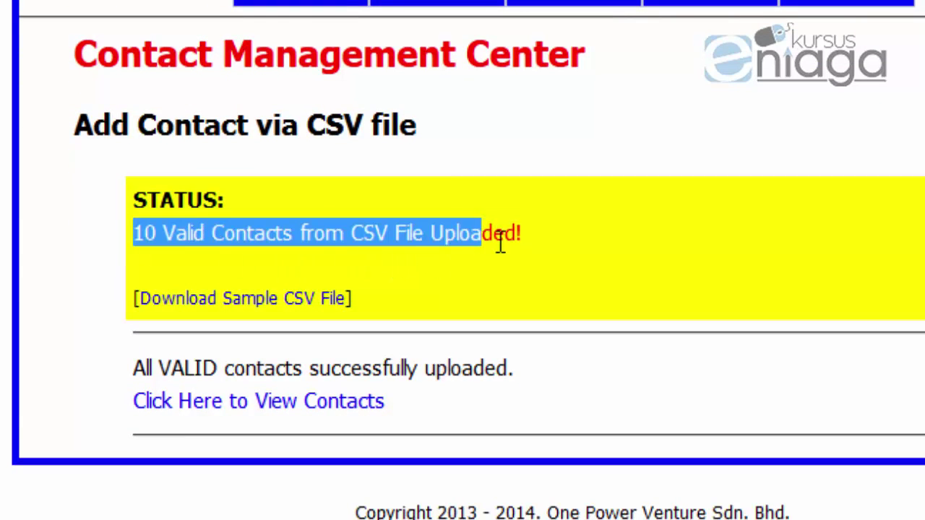
pyautogui.click(521, 243)
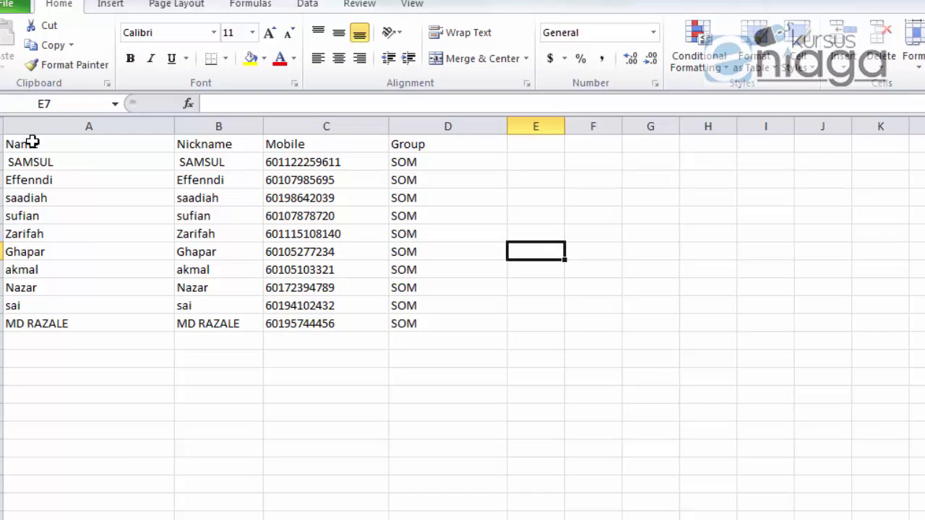
# Step: In the Excel contact sheet, select the contact data and then the whole Mobile column
pyautogui.click(32, 144)
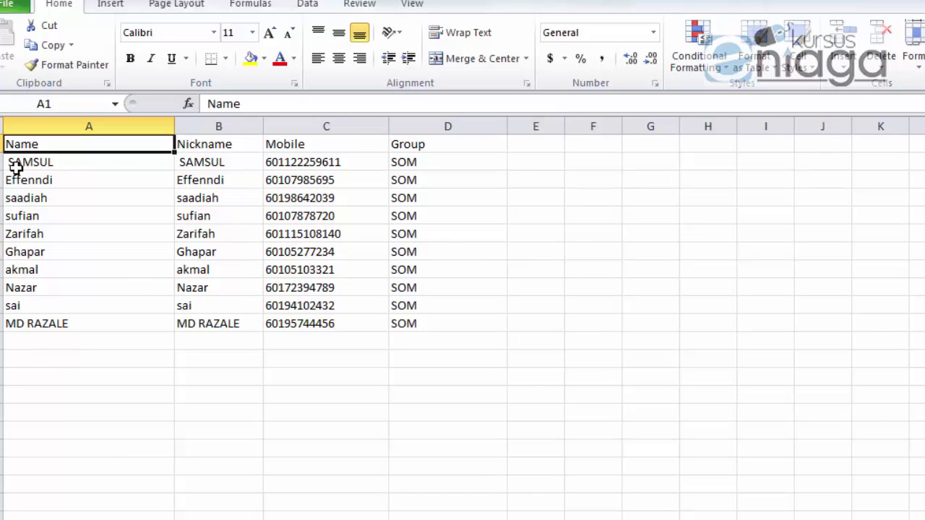
pyautogui.click(266, 343)
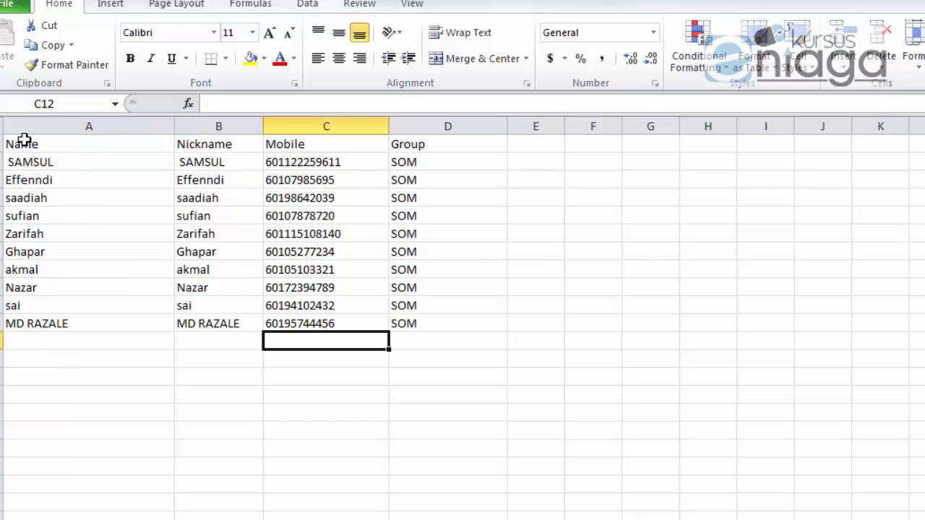
pyautogui.moveTo(24, 139); pyautogui.dragTo(303, 426)
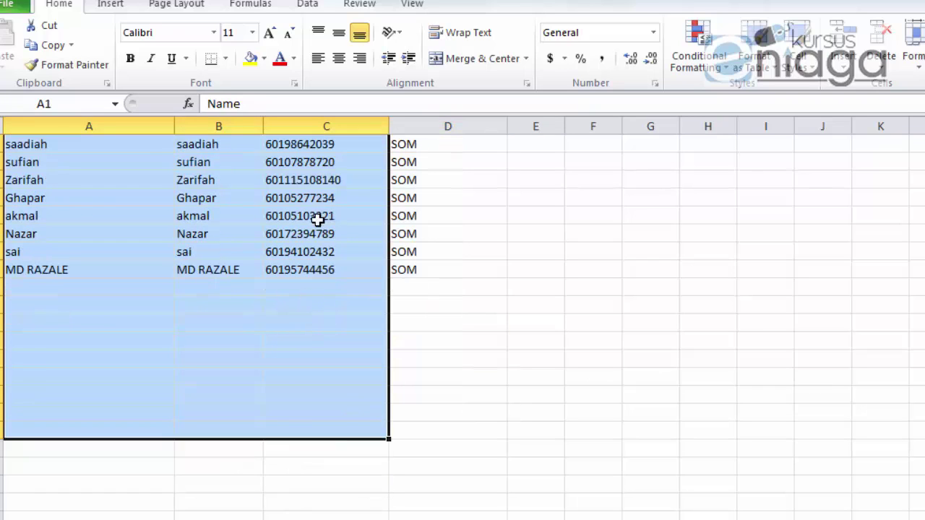
pyautogui.scroll(-2, 311, 260)
pyautogui.scroll(3, 302, 299)
pyautogui.click(492, 274)
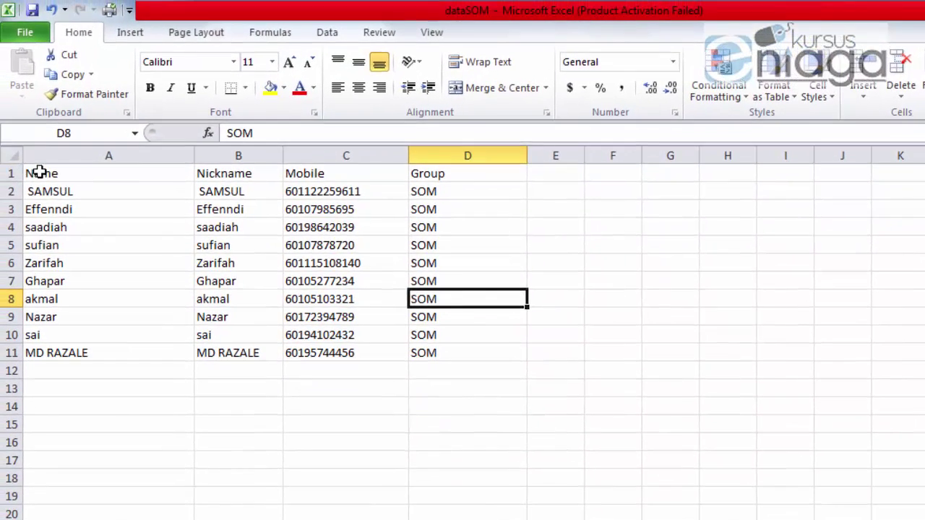
pyautogui.moveTo(39, 172); pyautogui.dragTo(296, 263)
pyautogui.click(329, 152)
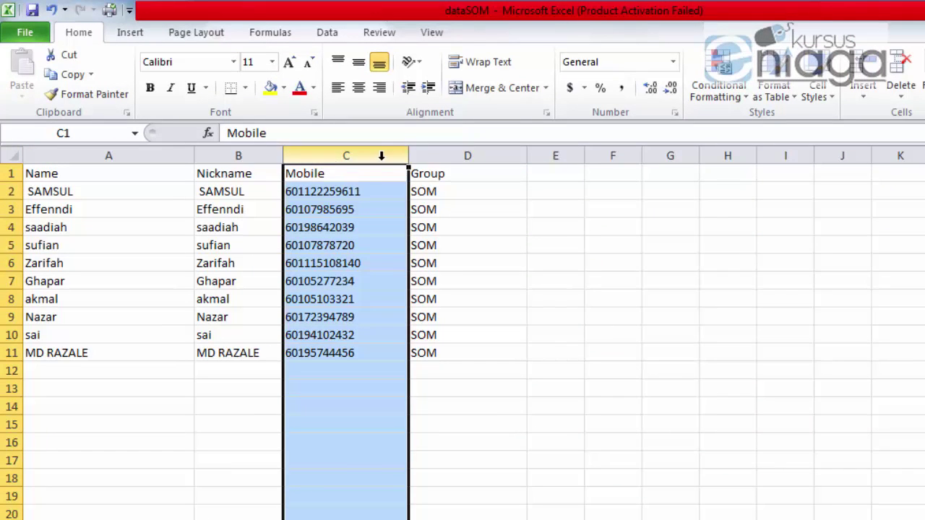
# Step: Run Remove Duplicates with the selection expanded to all columns and dismiss the no-duplicates message
pyautogui.click(319, 38)
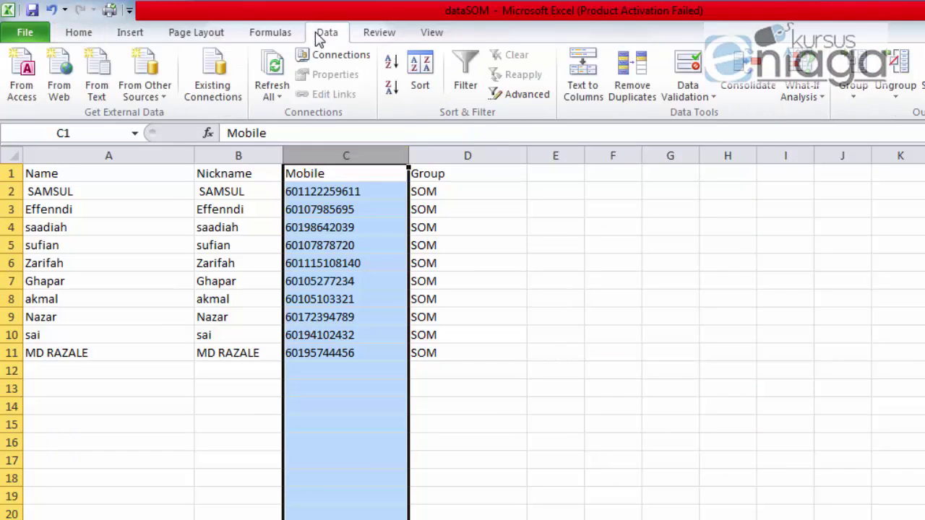
pyautogui.click(633, 107)
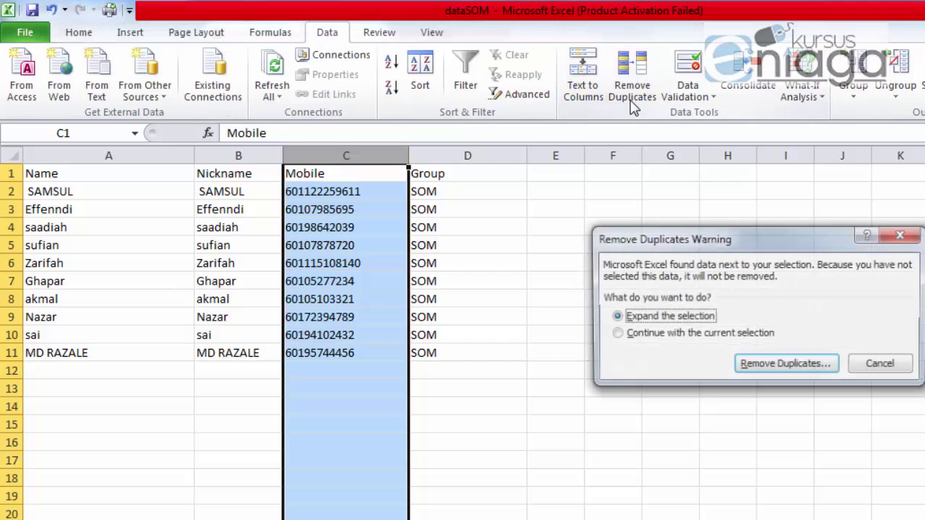
pyautogui.click(788, 365)
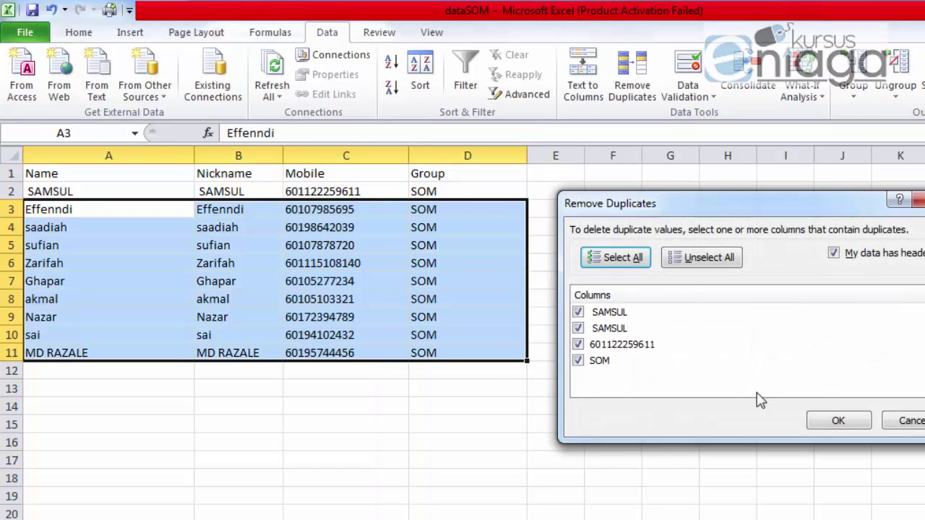
pyautogui.click(838, 422)
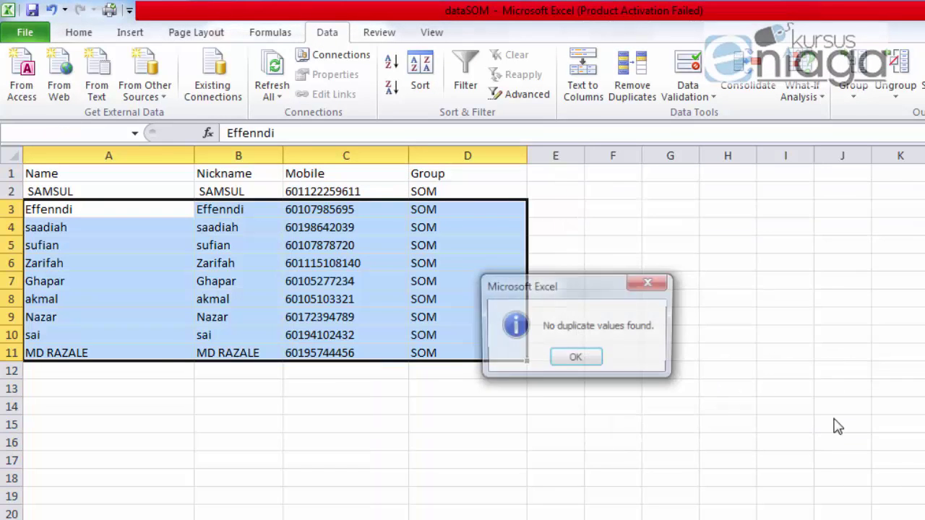
pyautogui.click(576, 359)
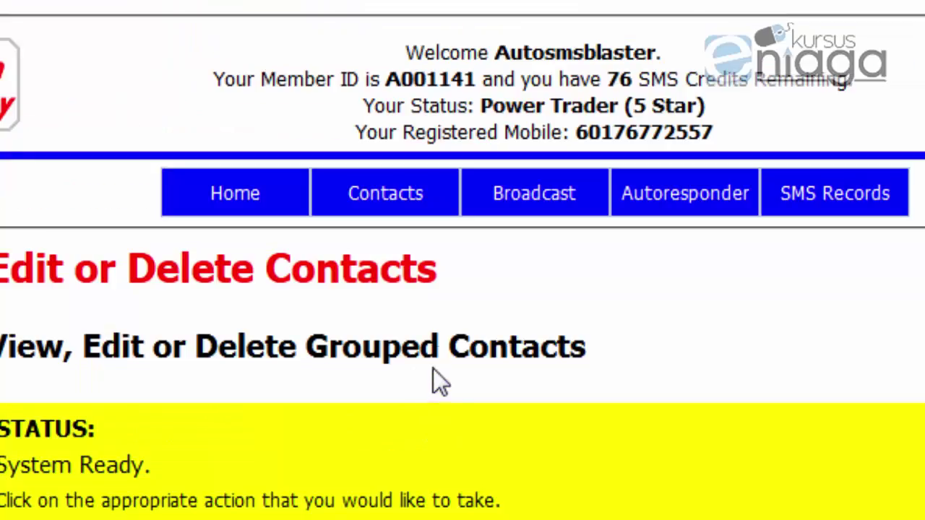
# Step: Scroll through the contact list and set Filter Options to GroupName
pyautogui.scroll(-8, 433, 369)
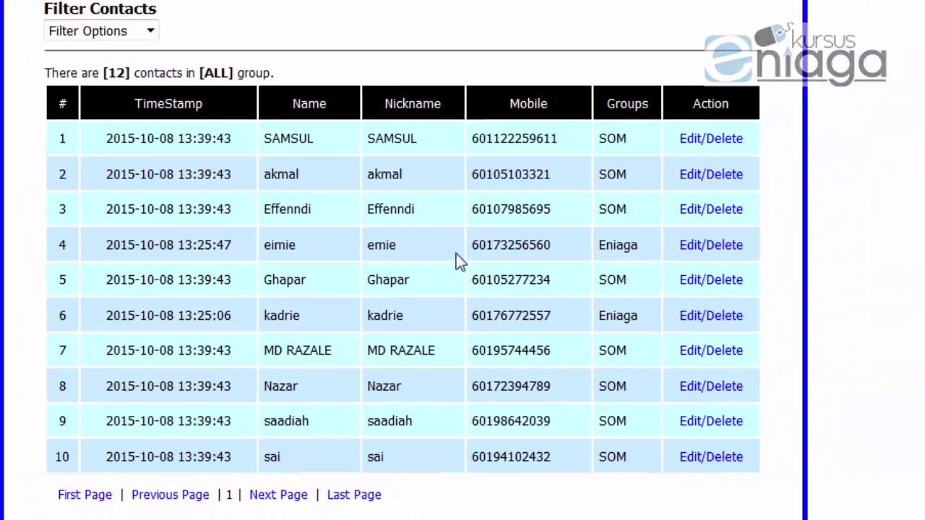
pyautogui.scroll(7, 212, 173)
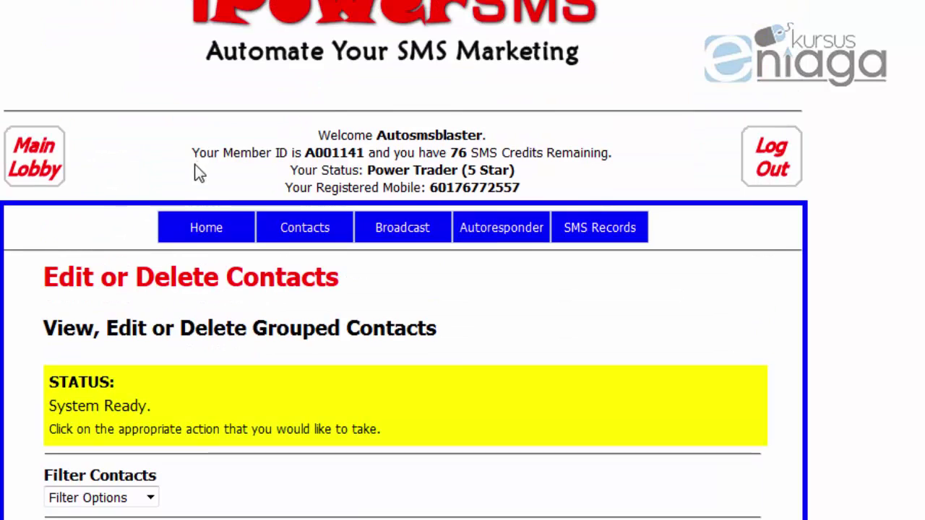
pyautogui.moveTo(337, 230)
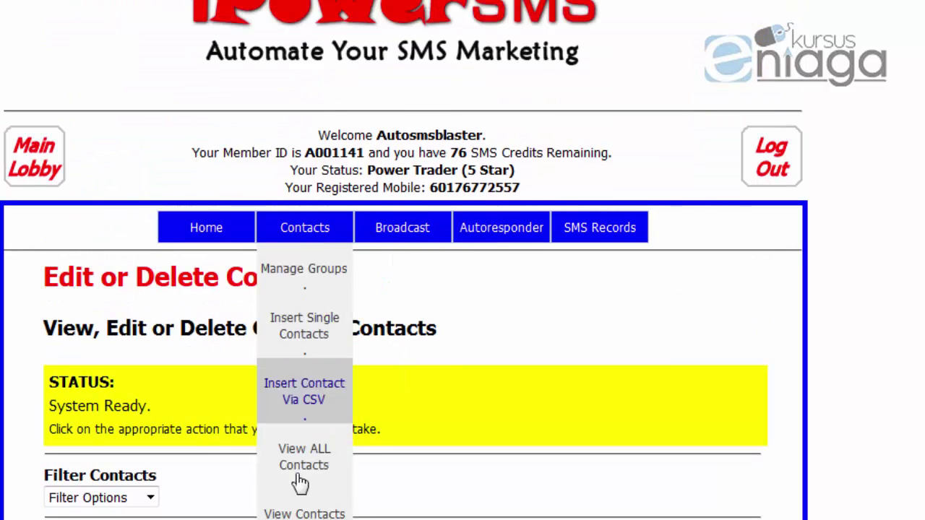
pyautogui.scroll(-6, 376, 390)
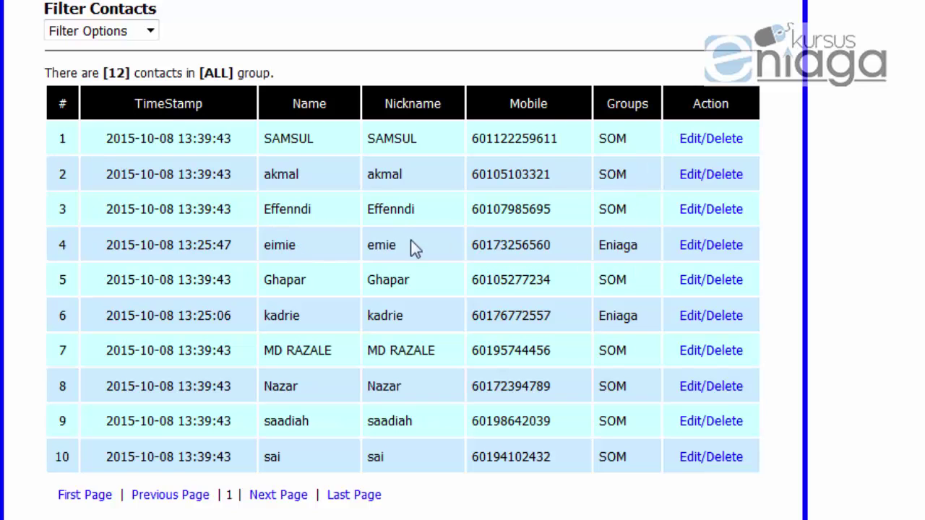
pyautogui.scroll(1, 407, 344)
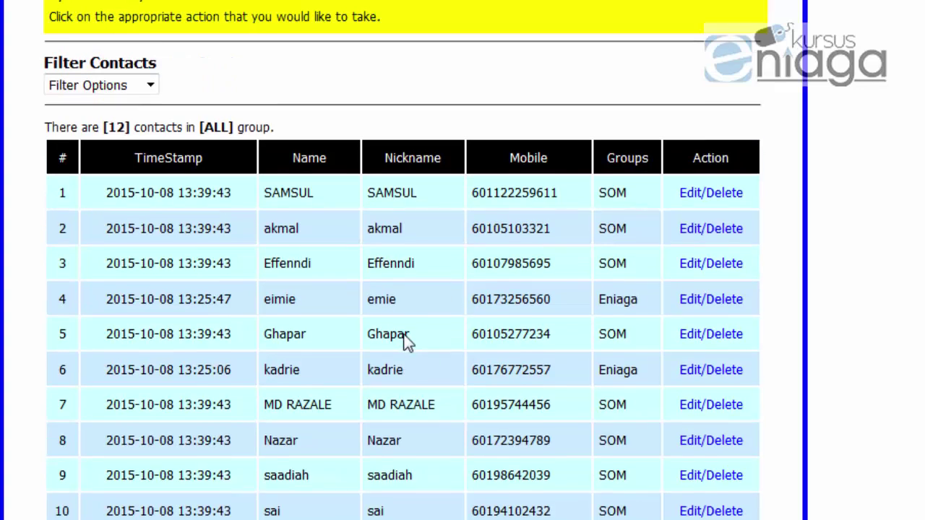
pyautogui.scroll(1, 407, 344)
pyautogui.click(123, 148)
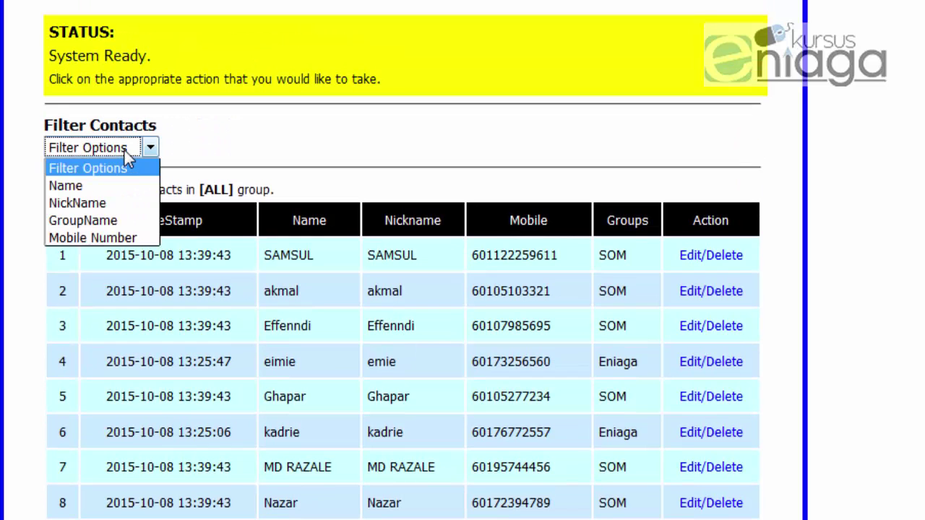
pyautogui.click(109, 224)
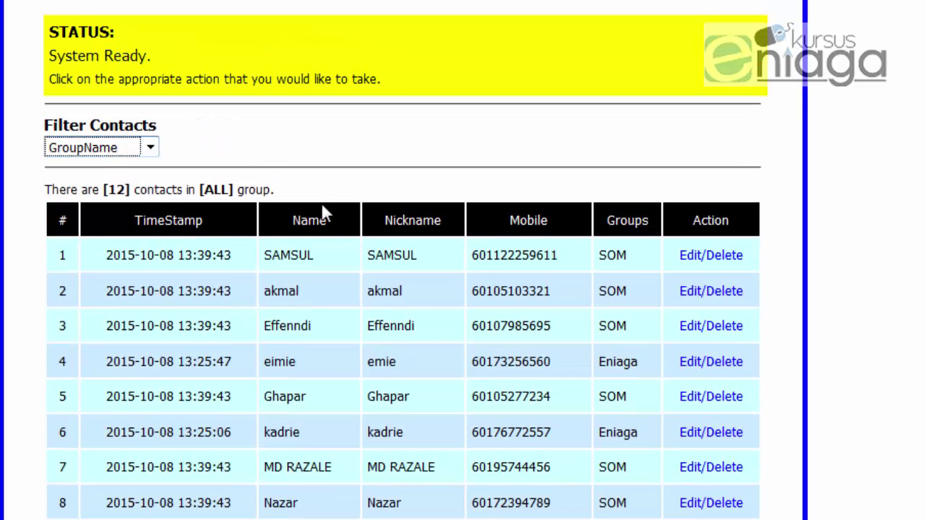
# Step: Reselect GroupName, choose SOM in Select Group, and apply the filter
pyautogui.scroll(-1, 347, 227)
pyautogui.scroll(-9, 320, 258)
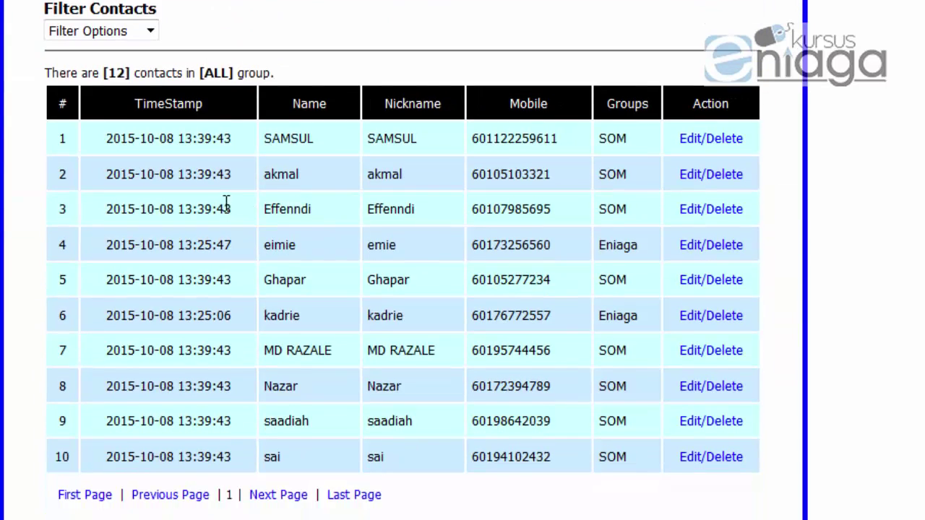
pyautogui.scroll(3, 154, 152)
pyautogui.click(132, 149)
pyautogui.click(103, 219)
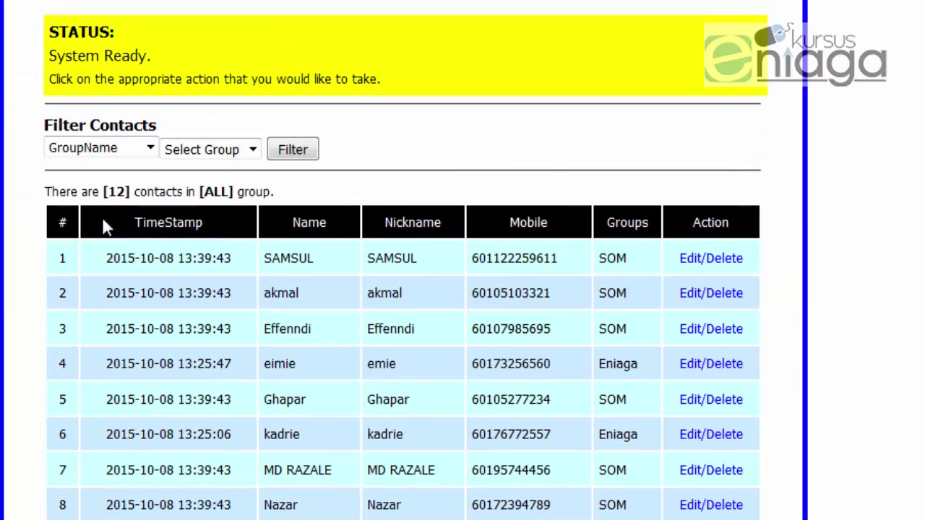
pyautogui.click(254, 152)
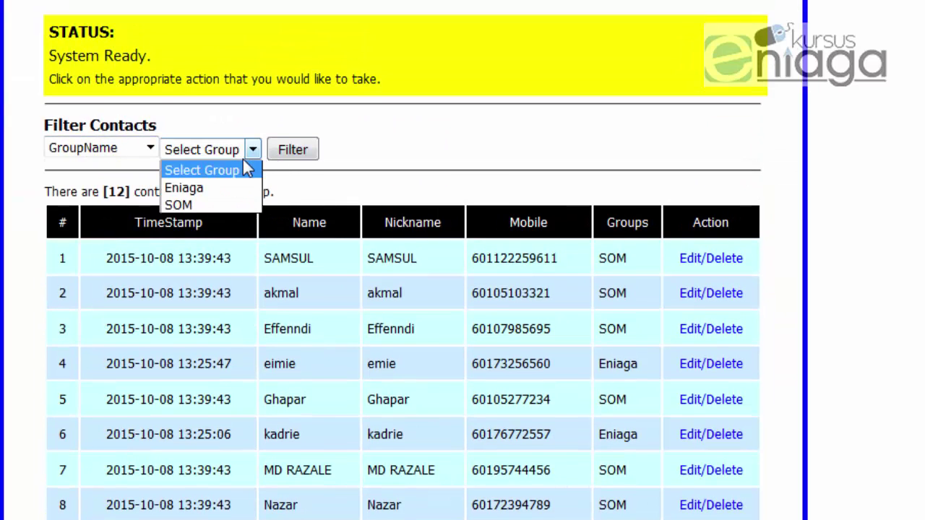
pyautogui.click(211, 206)
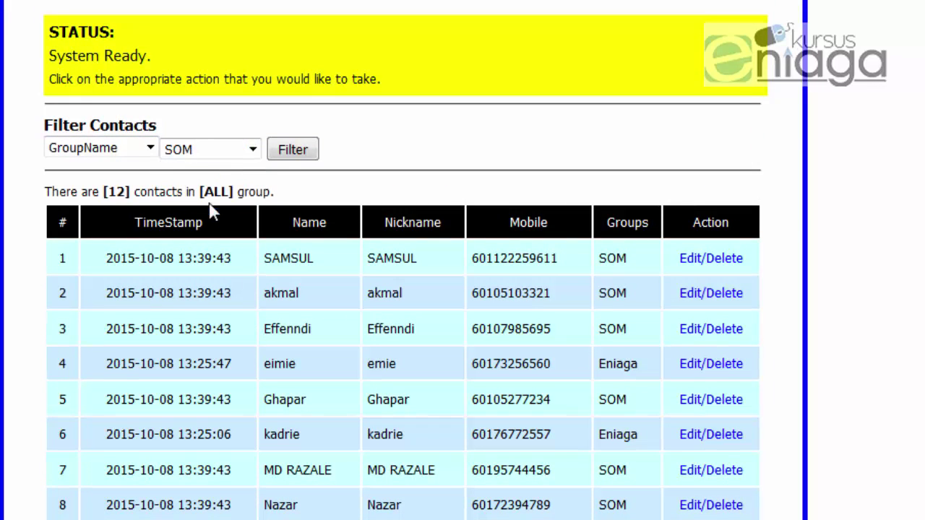
pyautogui.click(293, 150)
# Step: Highlight the group values in rows 4 and 6 of the filtered list, then clear the highlight
pyautogui.scroll(-3, 578, 240)
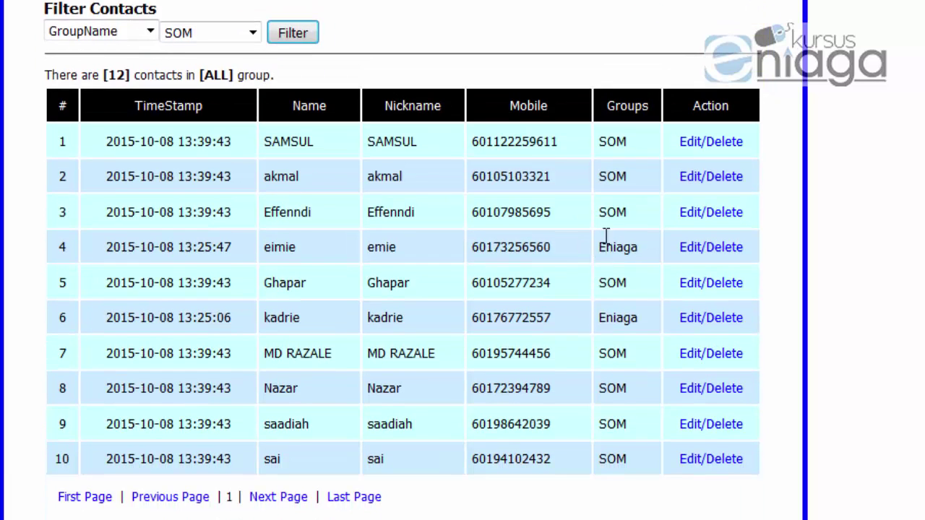
pyautogui.doubleClick(636, 248)
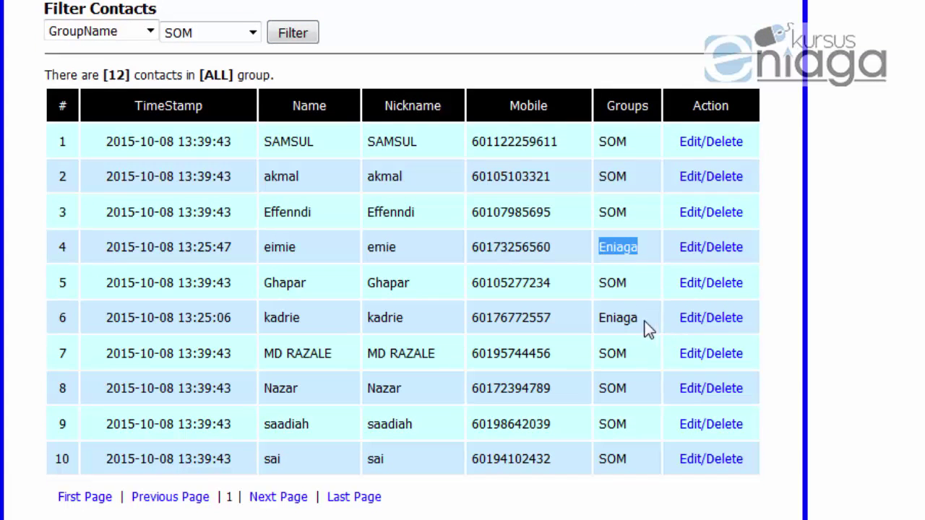
pyautogui.moveTo(646, 323); pyautogui.dragTo(583, 315)
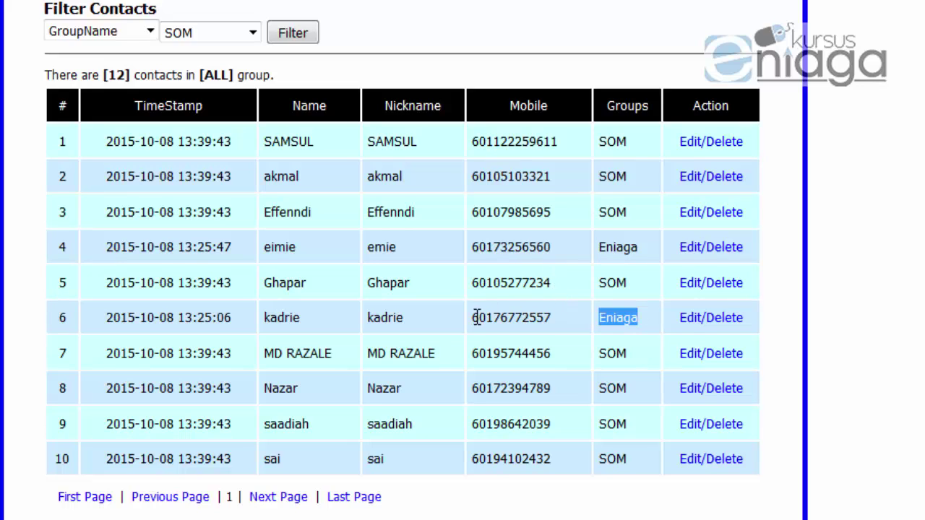
pyautogui.click(433, 318)
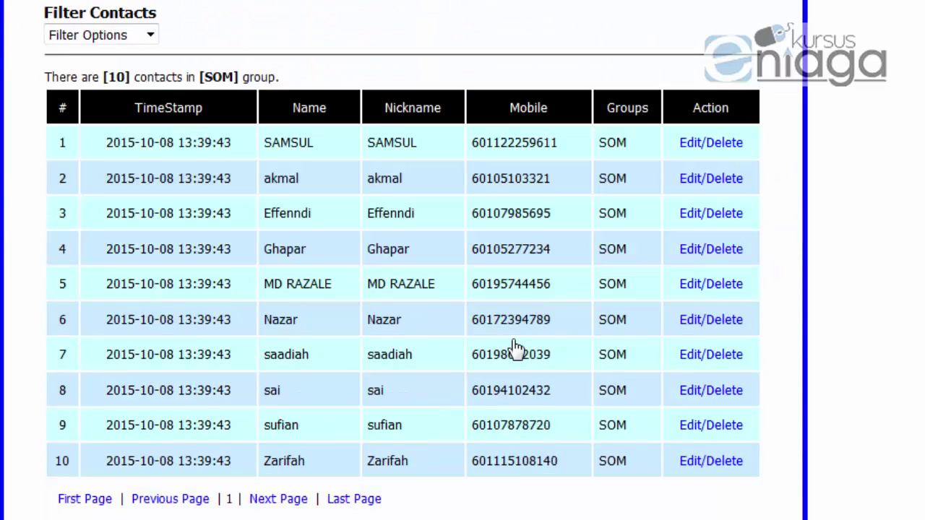